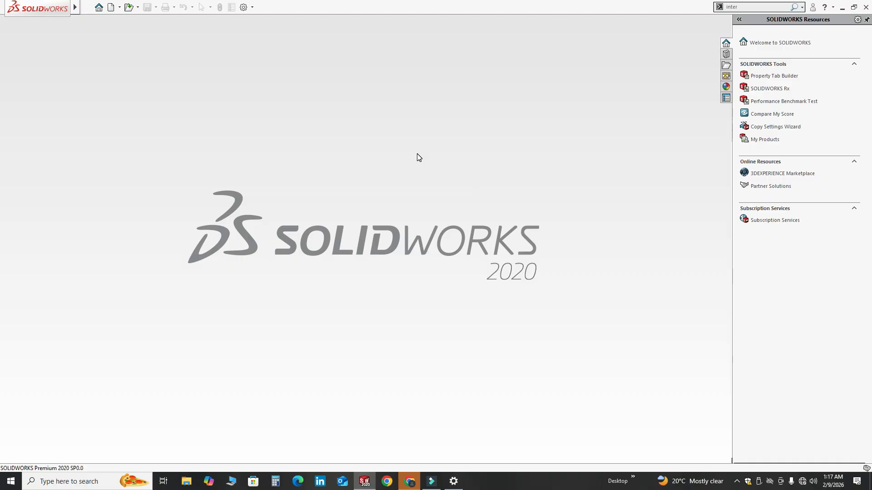
# Step: Create a new part document
pyautogui.click(120, 8)
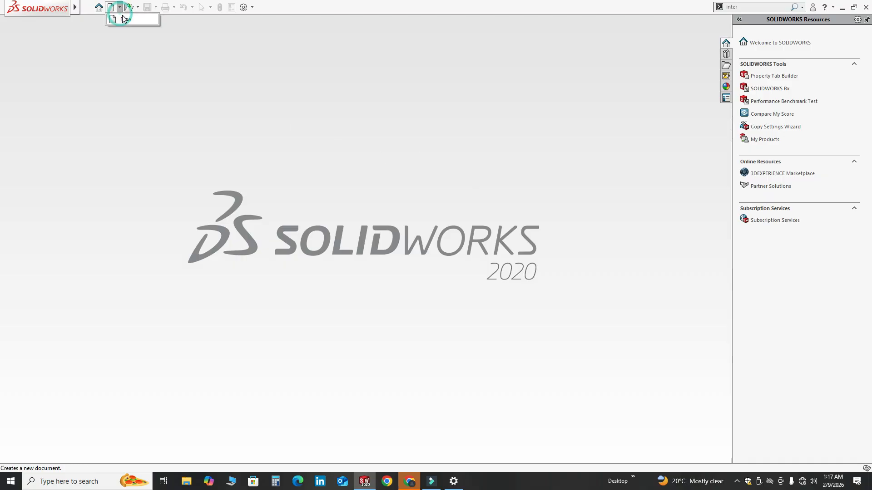
pyautogui.click(123, 19)
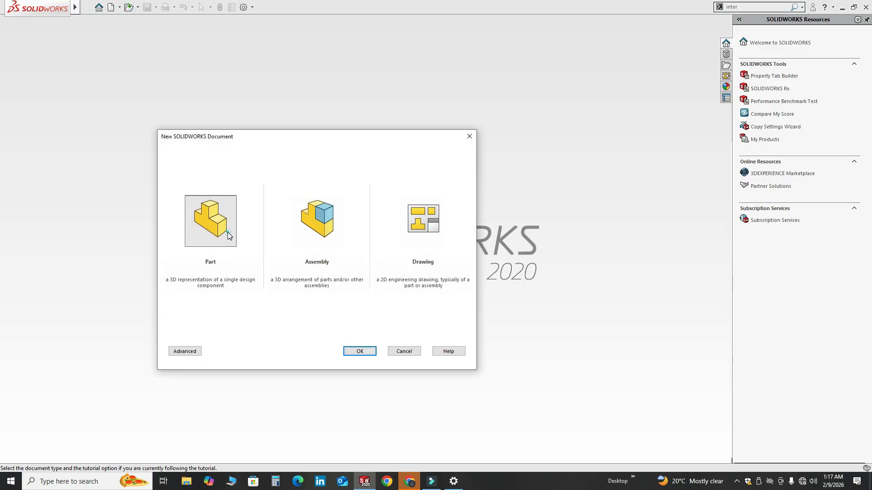
pyautogui.click(359, 351)
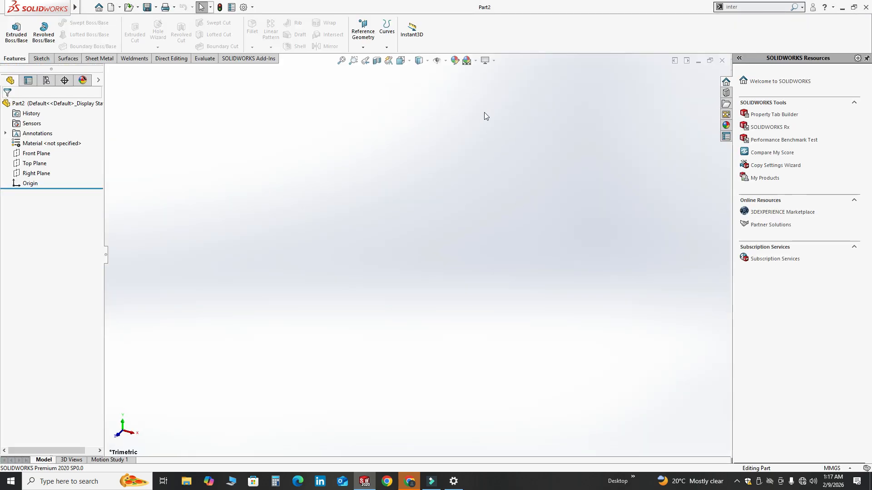
# Step: Switch the scene to a plain white background and check that the document units are MMGS
pyautogui.click(475, 62)
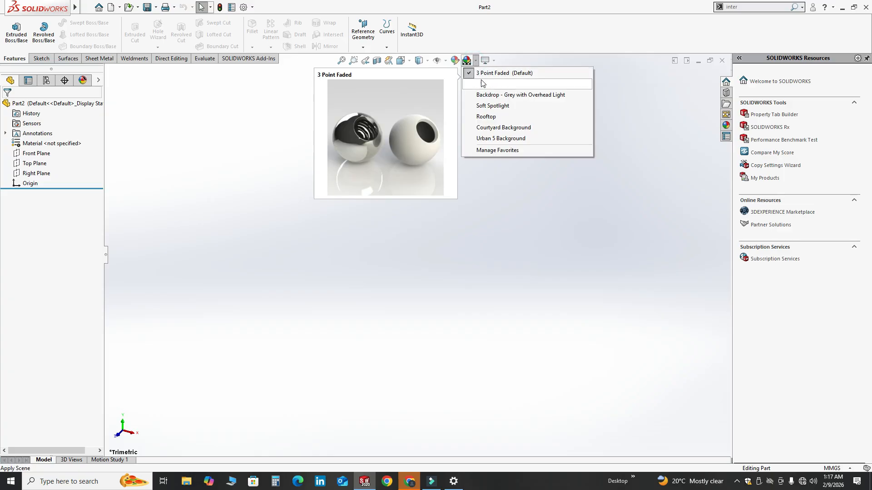
pyautogui.click(481, 84)
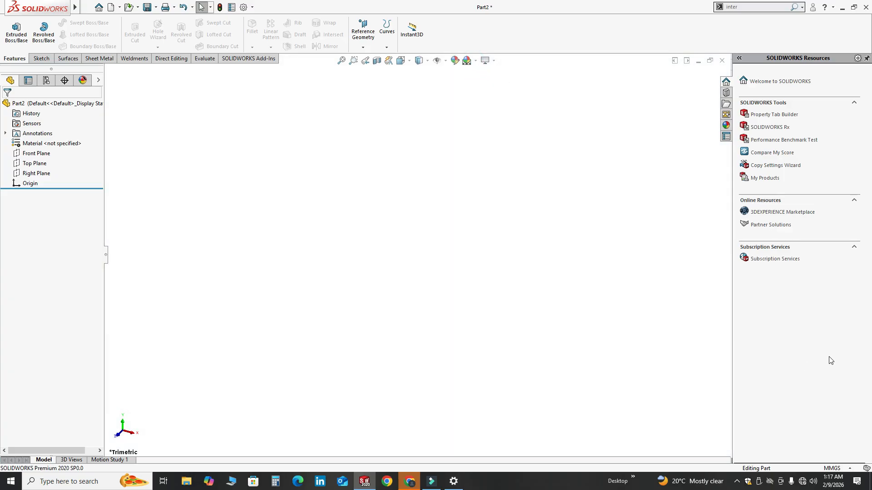
pyautogui.click(844, 470)
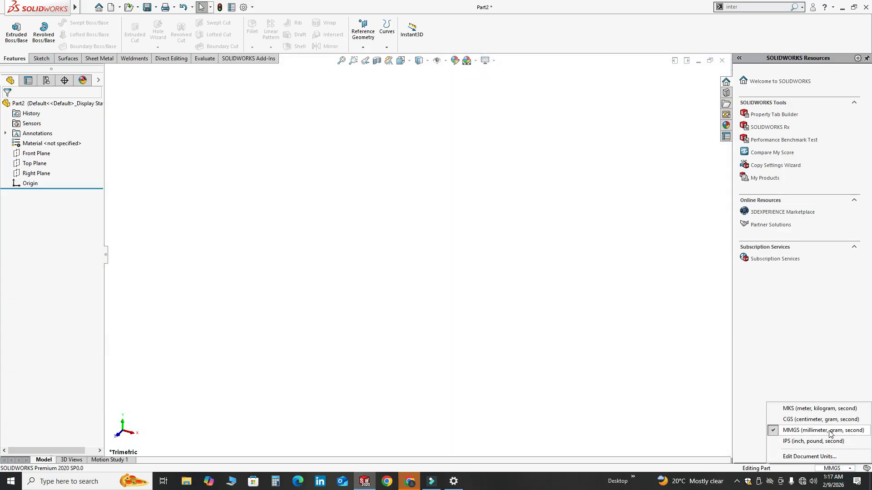
pyautogui.click(673, 299)
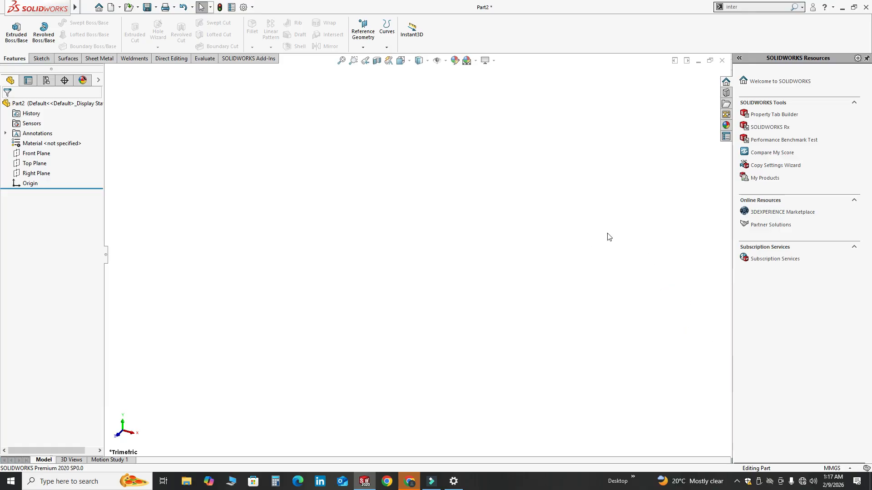
# Step: Start a sketch on the Front Plane and draw an open five-point S-shaped spline passing near the origin
pyautogui.click(46, 154)
pyautogui.click(51, 137)
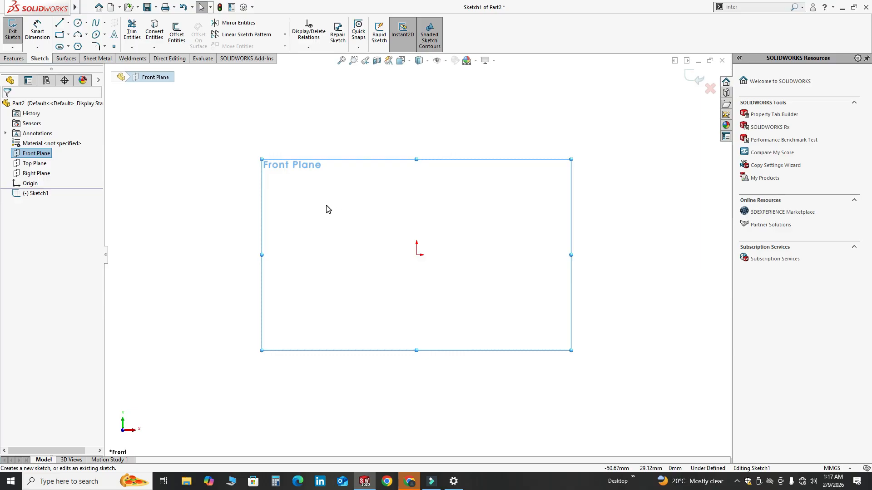
pyautogui.click(93, 24)
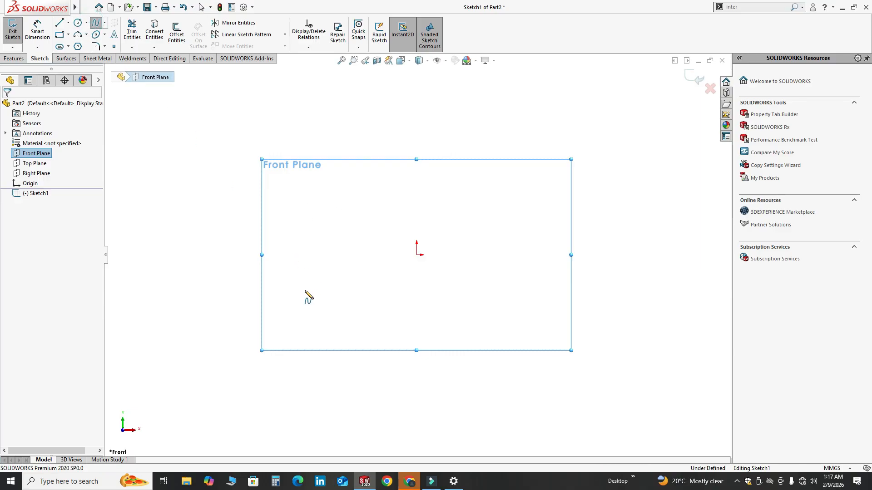
pyautogui.click(237, 294)
pyautogui.click(345, 240)
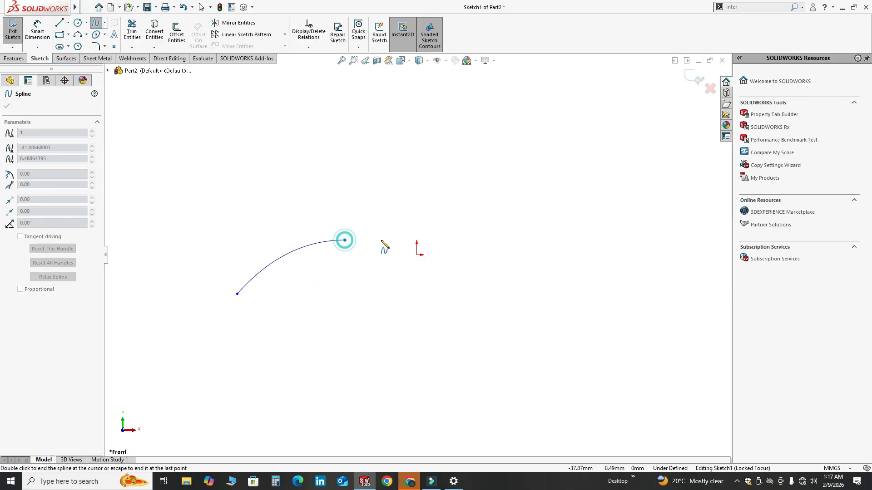
pyautogui.click(461, 304)
pyautogui.click(550, 228)
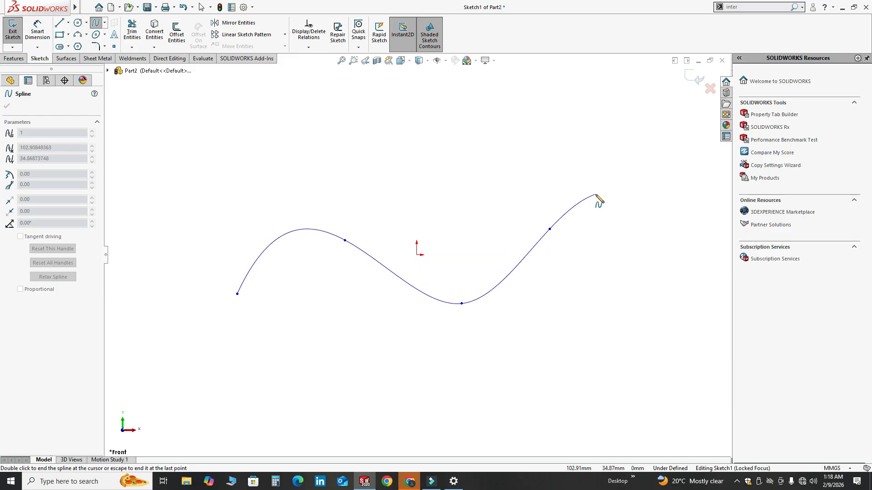
pyautogui.click(590, 187)
pyautogui.press('Escape')
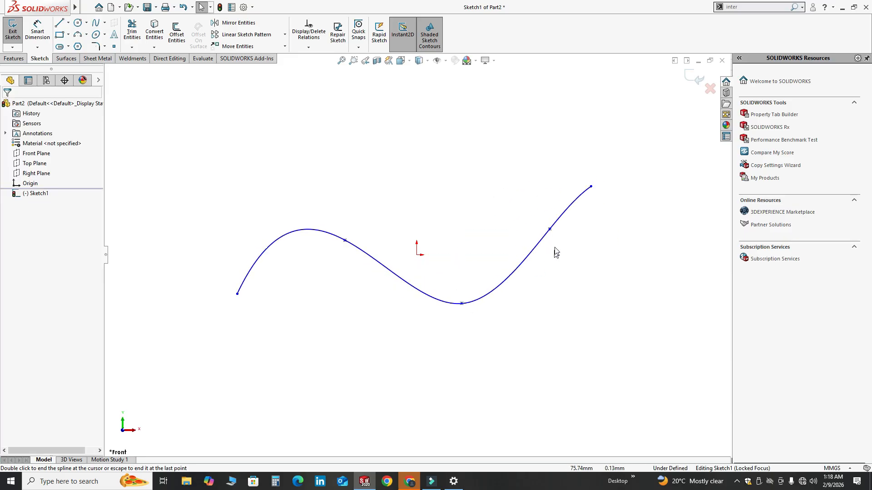
# Step: Delete the spline's interior point nearest its upper right end
pyautogui.click(551, 230)
pyautogui.rightClick(551, 230)
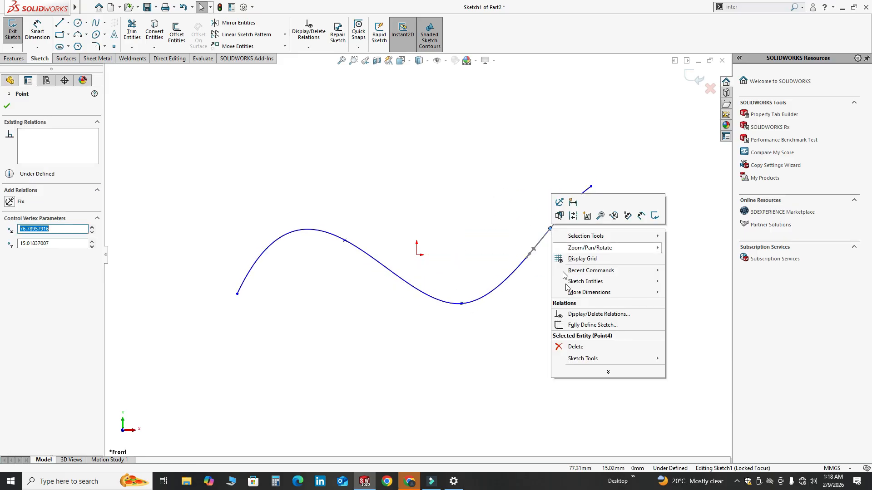
pyautogui.click(576, 351)
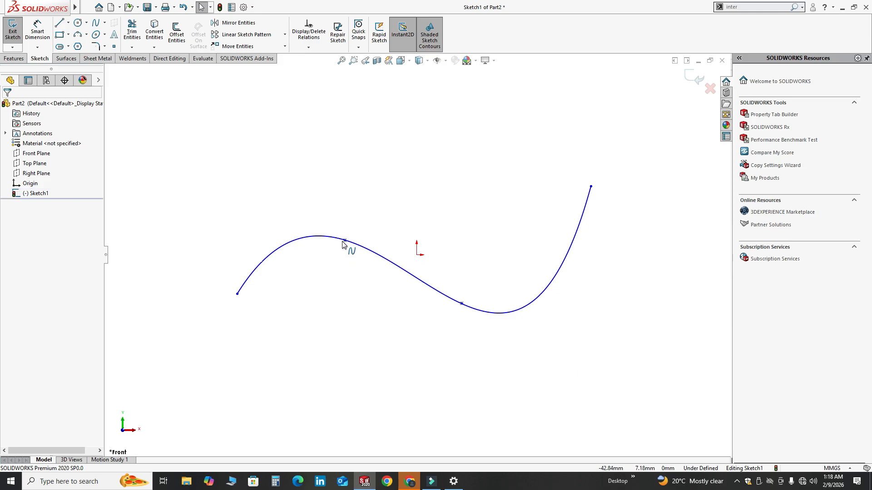
# Step: Move the spline's two remaining interior points upward to smooth the S-curve, and exit the sketch
pyautogui.moveTo(345, 241); pyautogui.dragTo(323, 210)
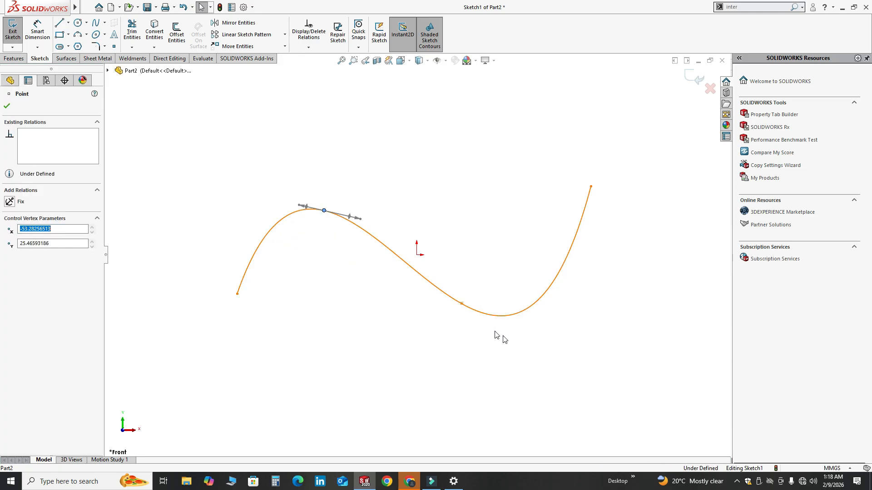
pyautogui.moveTo(462, 304); pyautogui.dragTo(462, 272)
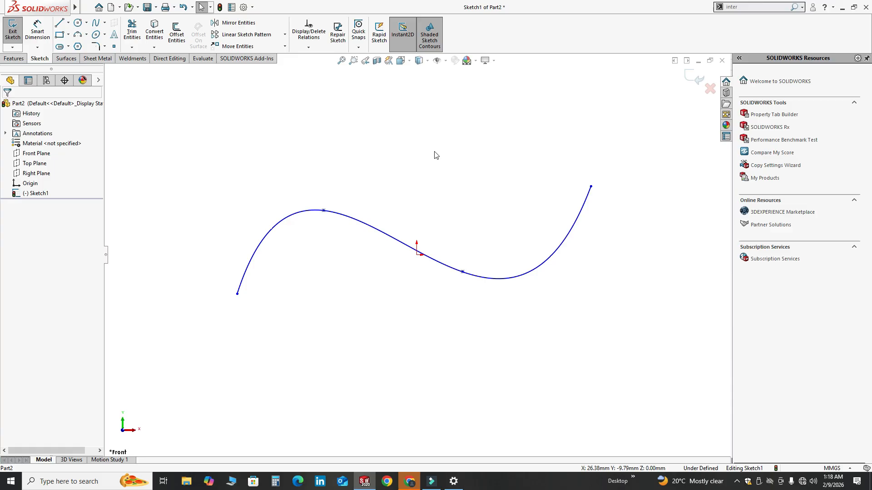
pyautogui.click(687, 79)
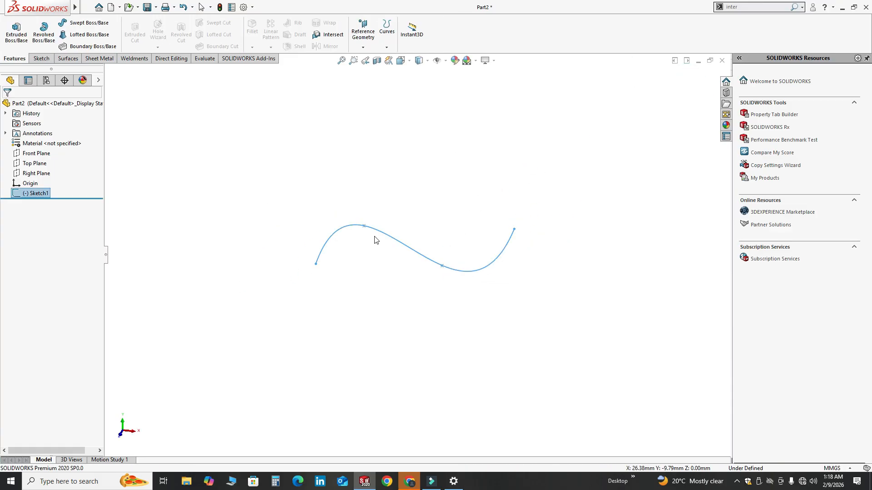
# Step: Start an Extruded Surface from the spline sketch with the Mid Plane end condition
pyautogui.click(68, 59)
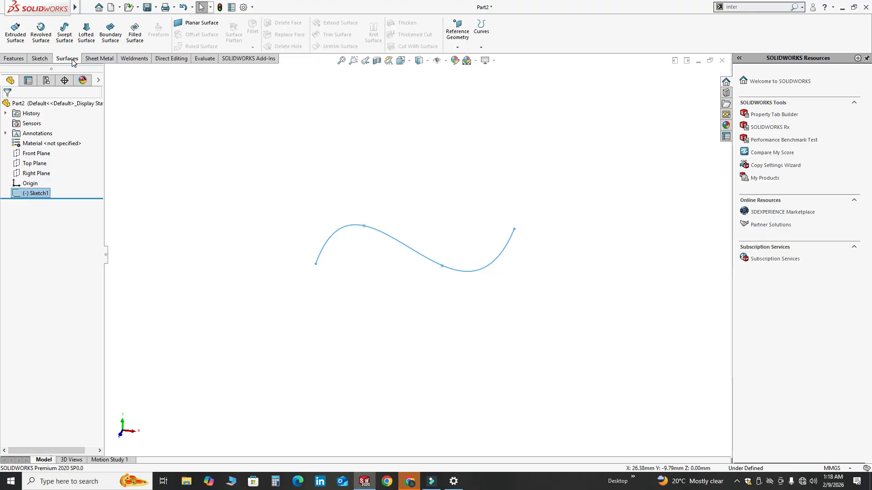
pyautogui.click(15, 31)
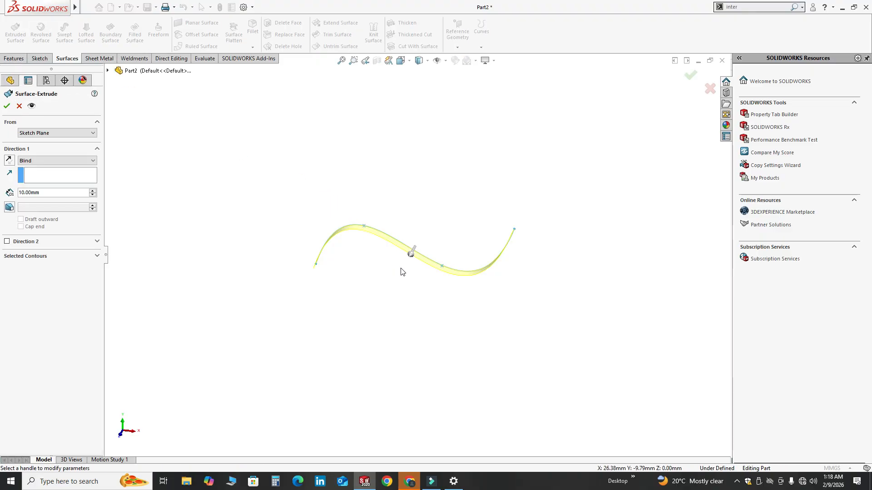
pyautogui.scroll(-2, 371, 302)
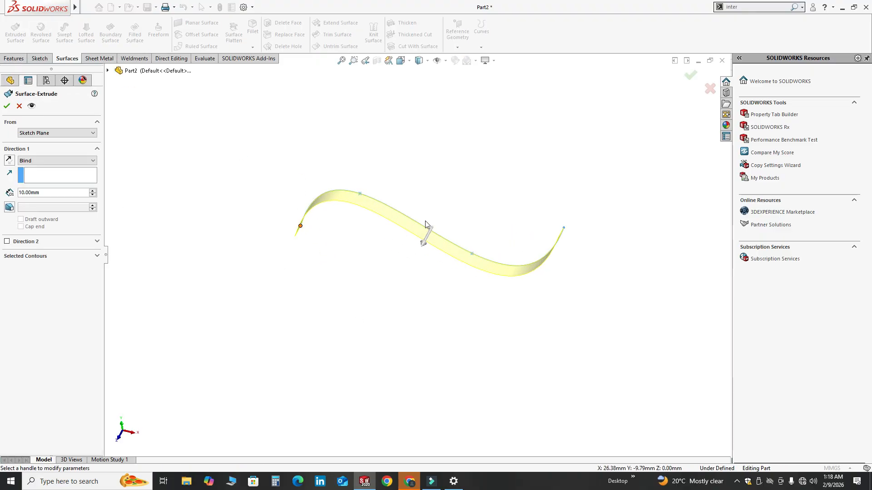
pyautogui.scroll(-2, 430, 221)
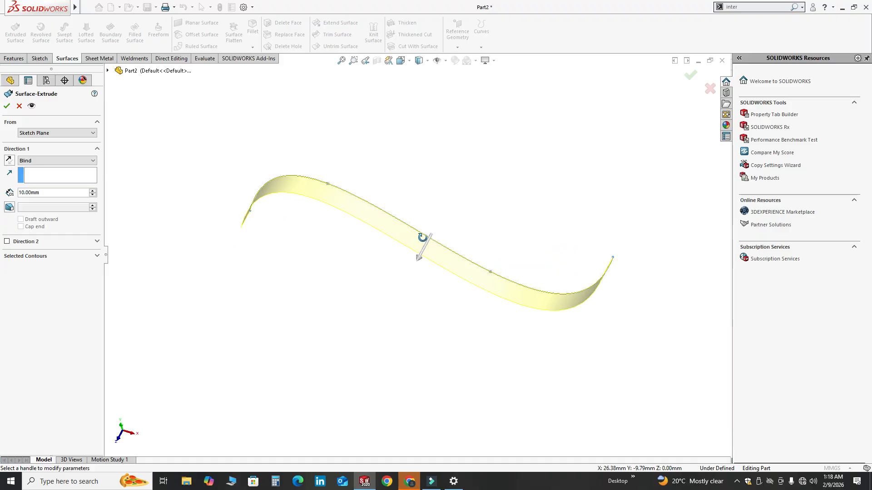
pyautogui.click(55, 162)
pyautogui.click(57, 198)
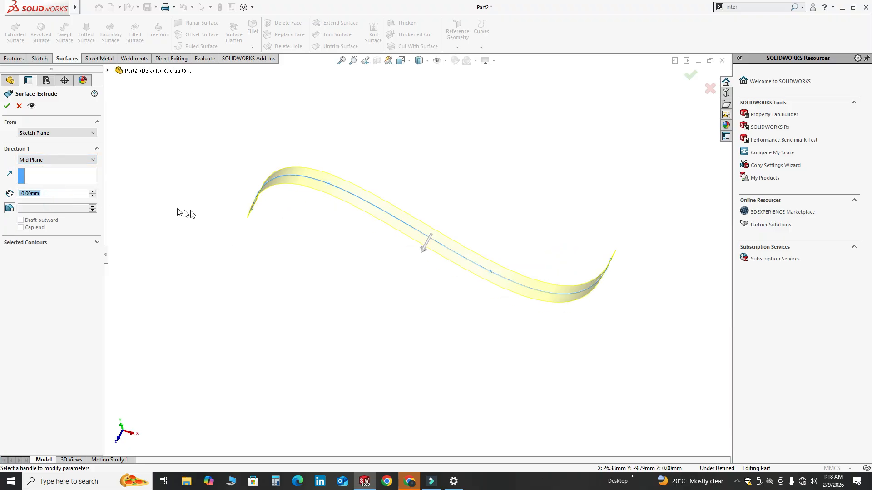
# Step: Set the surface extrusion depth to 150 mm and accept the feature
pyautogui.click(92, 192)
pyautogui.doubleClick(93, 191)
pyautogui.tripleClick(93, 192)
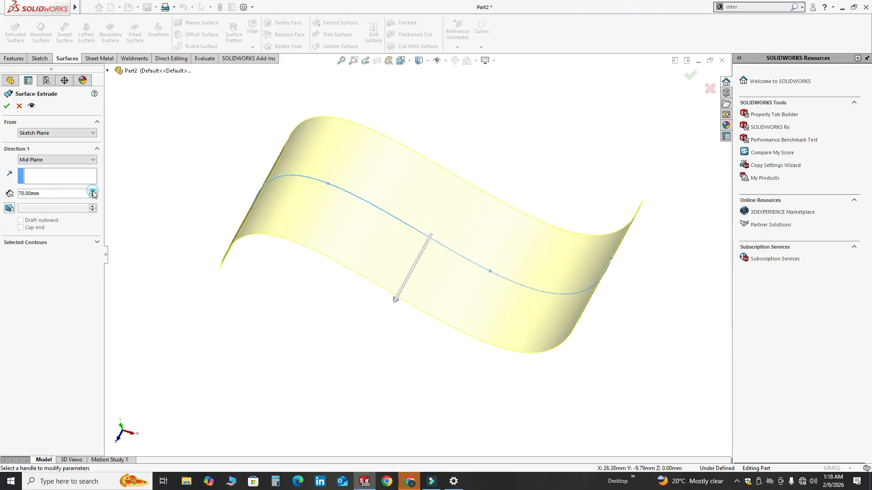
pyautogui.tripleClick(92, 191)
pyautogui.scroll(2, 420, 252)
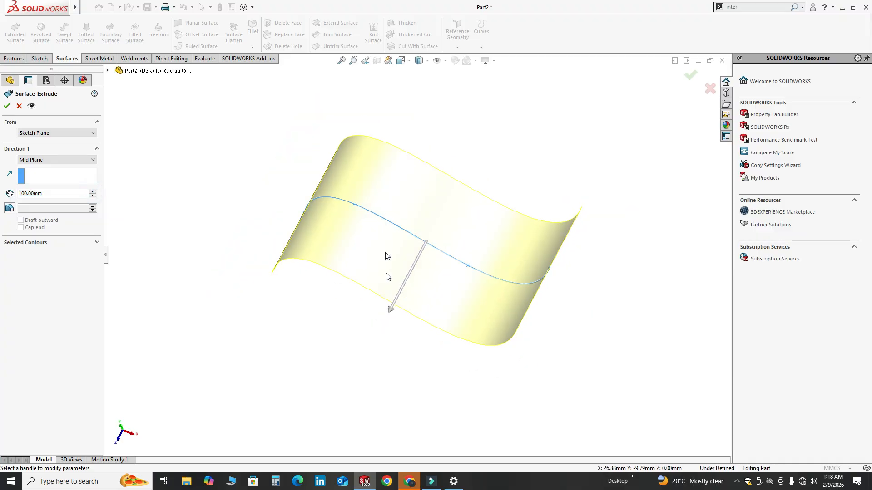
pyautogui.moveTo(387, 257); pyautogui.dragTo(398, 229, button='middle')
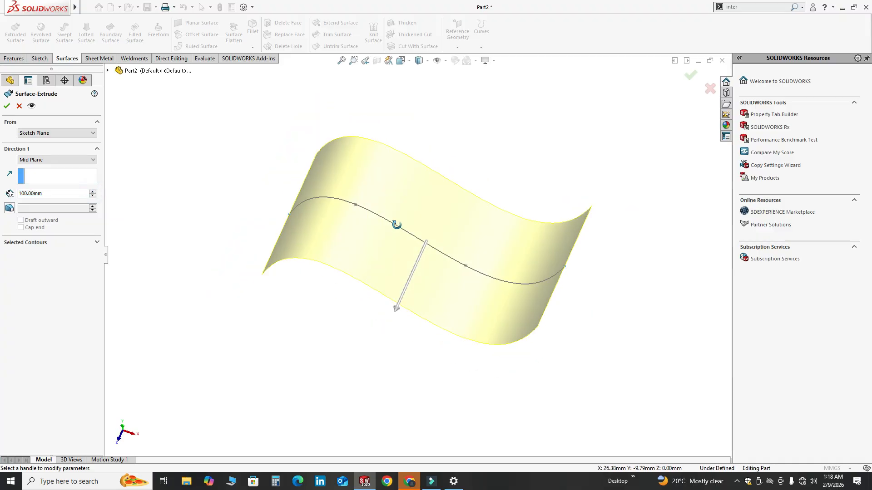
pyautogui.tripleClick(94, 190)
pyautogui.click(94, 190)
pyautogui.click(94, 190)
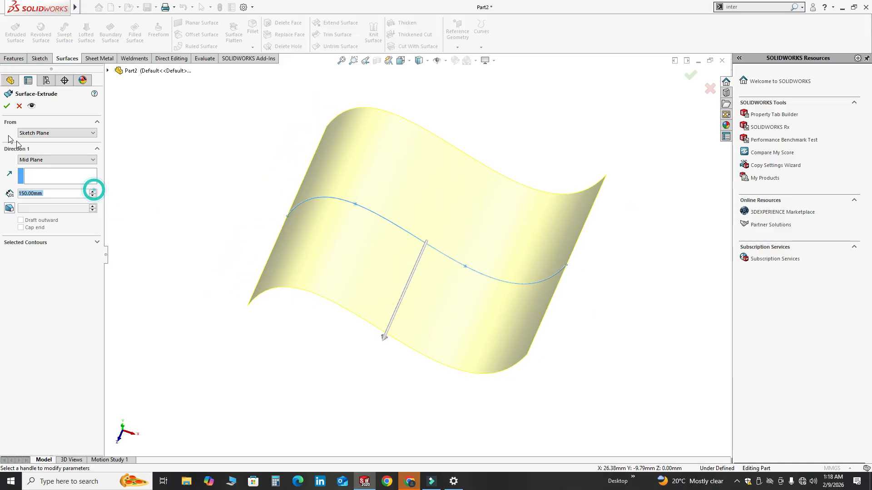
pyautogui.click(6, 107)
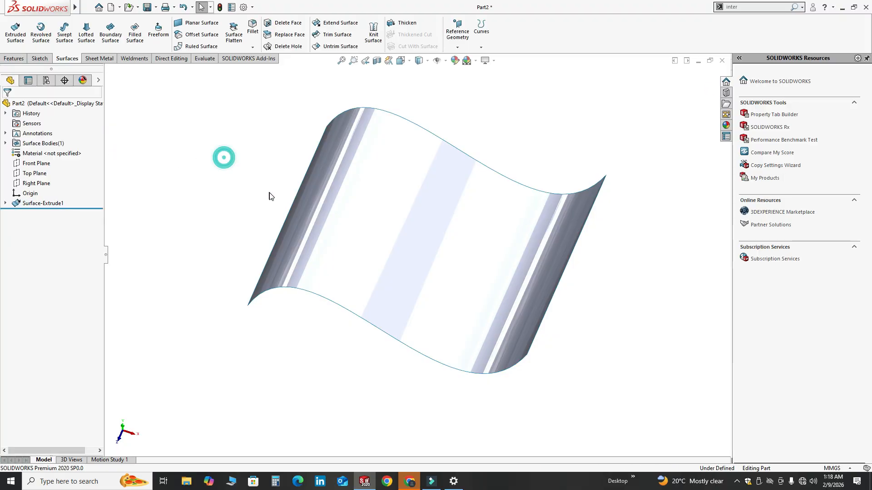
# Step: Apply an orange appearance colour (RGB 232, 113, 8) to the extruded surface feature
pyautogui.click(42, 203)
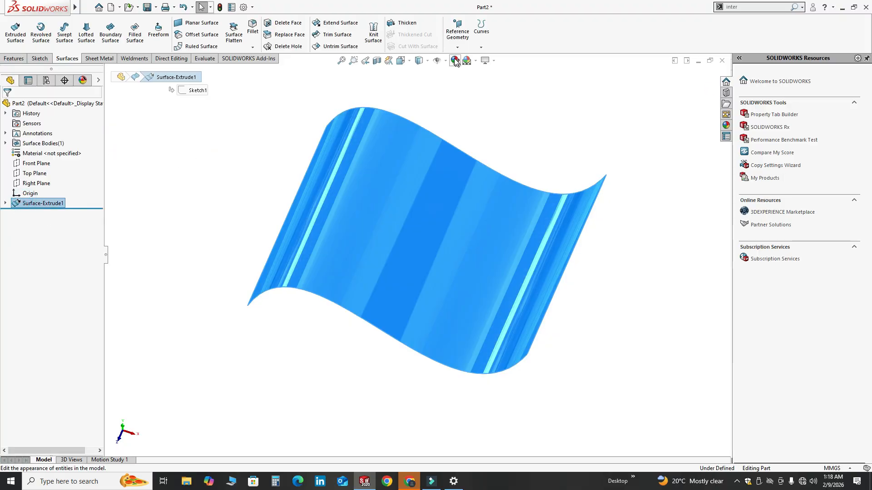
pyautogui.click(455, 61)
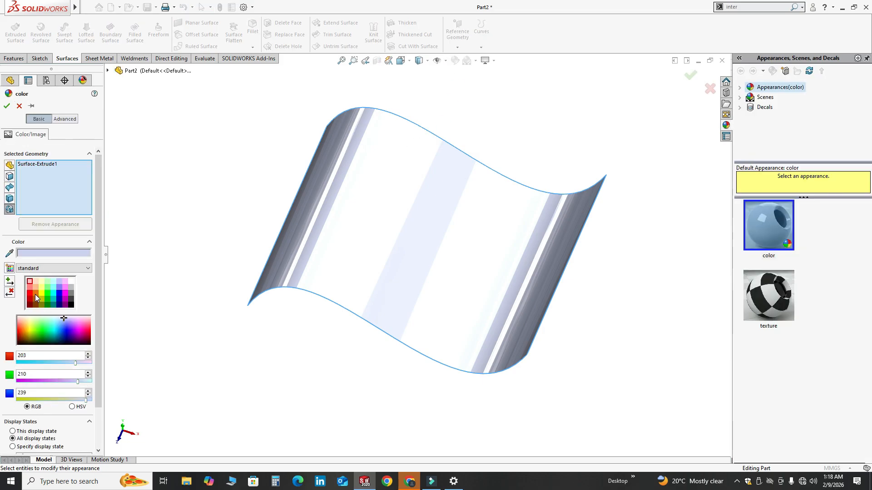
pyautogui.click(35, 294)
pyautogui.click(5, 107)
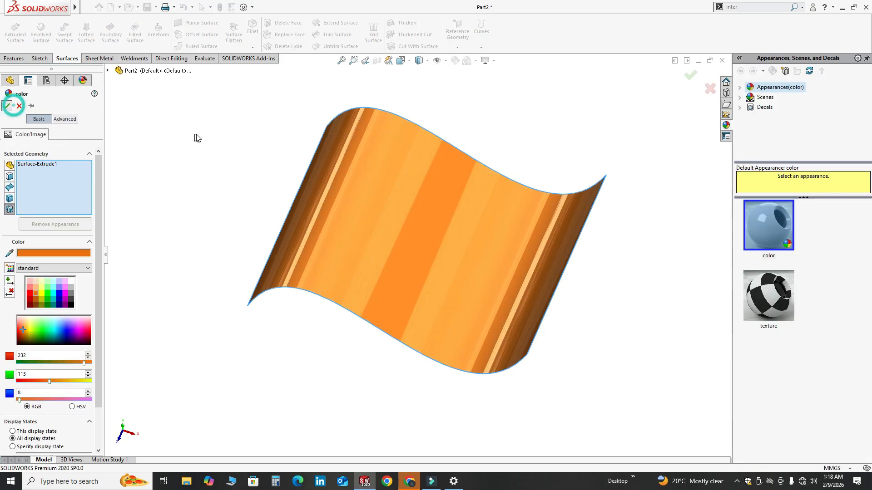
pyautogui.click(226, 146)
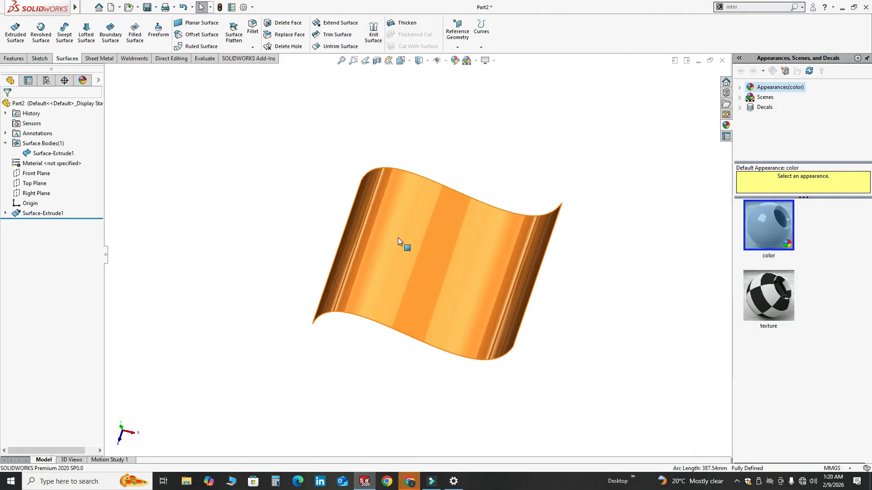
# Step: Sketch an S-shaped four-point spline on the Top Plane, running past both sides of the orange surface, and exit the sketch
pyautogui.click(37, 184)
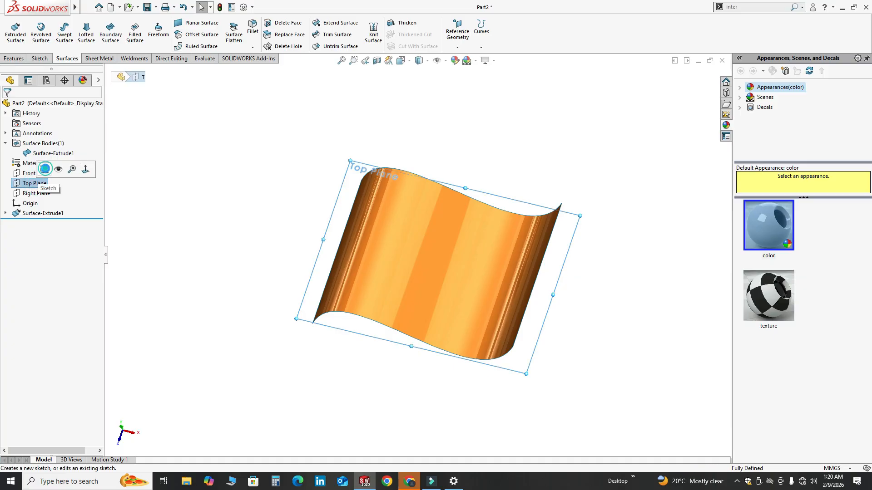
pyautogui.click(45, 169)
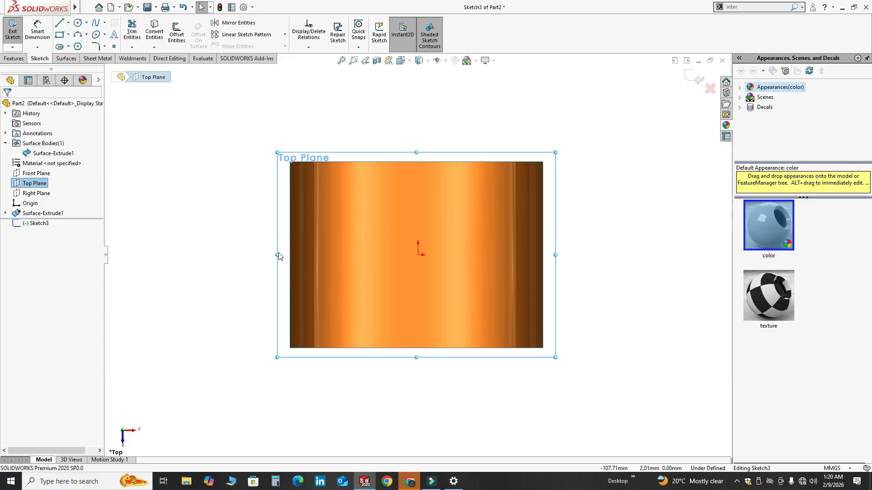
pyautogui.click(95, 22)
pyautogui.click(247, 181)
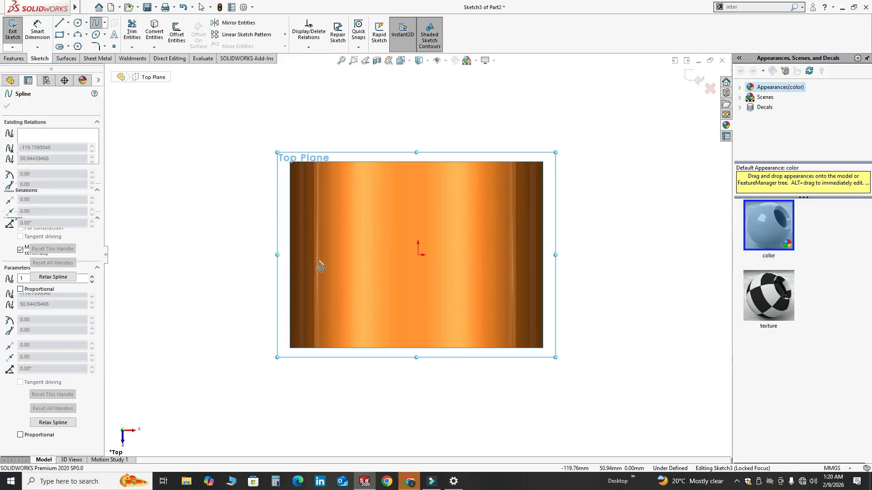
pyautogui.click(360, 307)
pyautogui.click(477, 197)
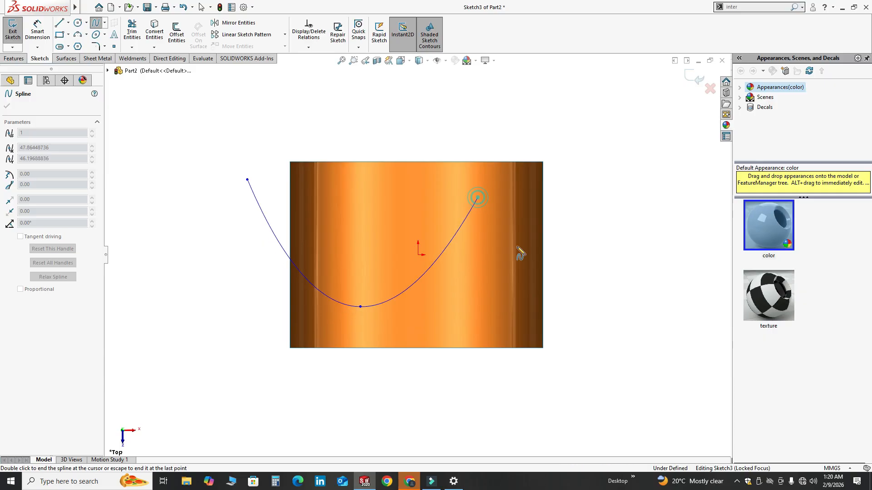
pyautogui.doubleClick(592, 274)
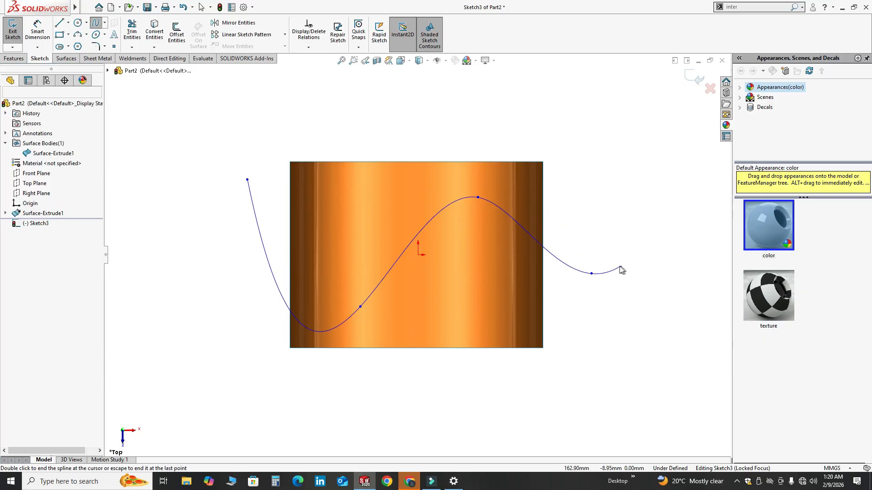
pyautogui.press('Escape')
pyautogui.click(692, 76)
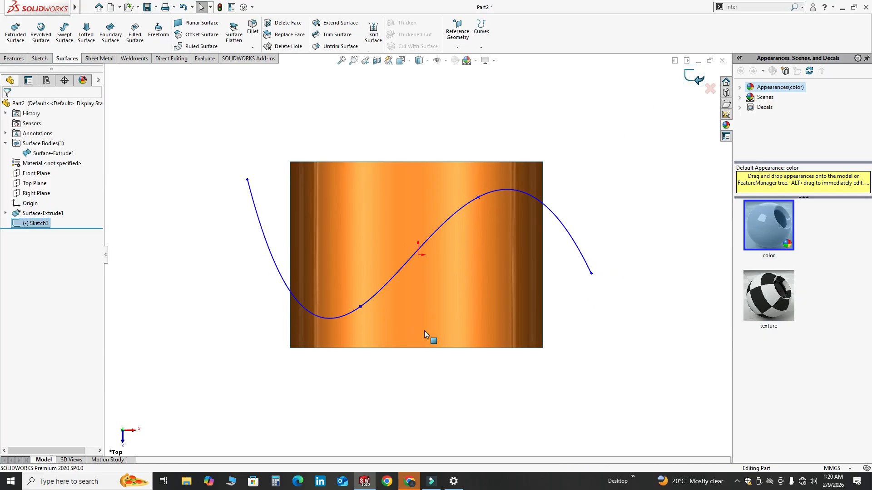
# Step: Start an Extruded Surface from the Top Plane spline with the Mid Plane end condition
pyautogui.moveTo(424, 347)
pyautogui.mouseDown(button='middle')
pyautogui.moveTo(340, 319)
pyautogui.moveTo(391, 305)
pyautogui.moveTo(422, 320)
pyautogui.mouseUp(button='middle')
pyautogui.click(16, 32)
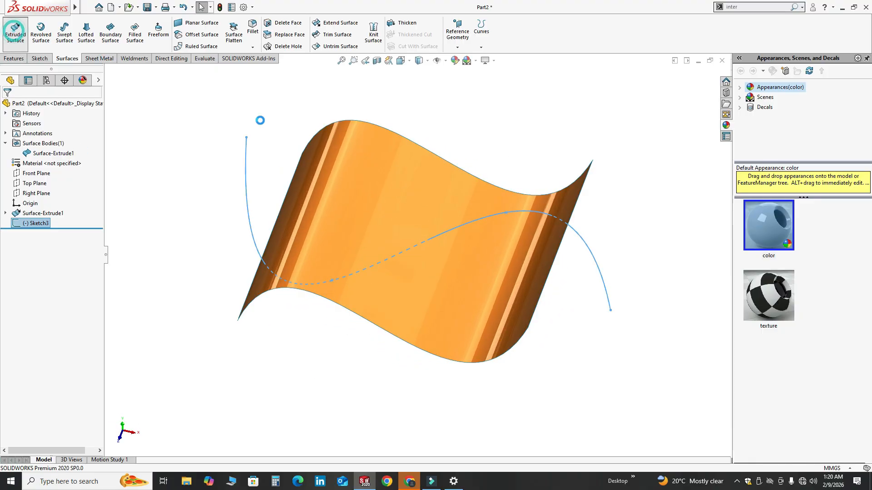
pyautogui.click(332, 281)
pyautogui.scroll(2, 335, 285)
pyautogui.moveTo(342, 289); pyautogui.dragTo(350, 231, button='middle')
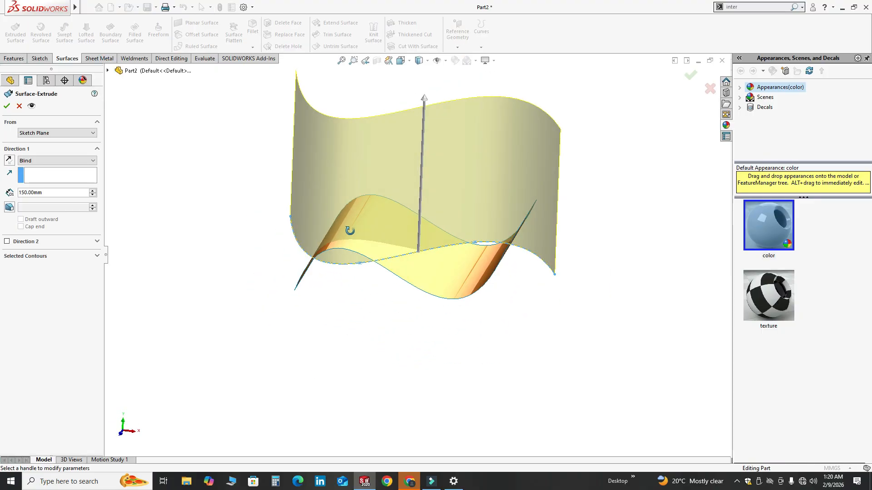
pyautogui.click(38, 161)
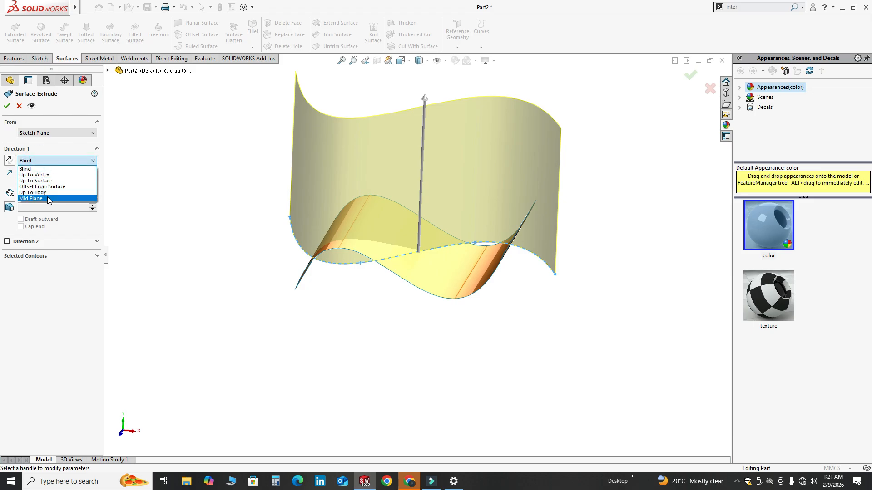
pyautogui.click(47, 197)
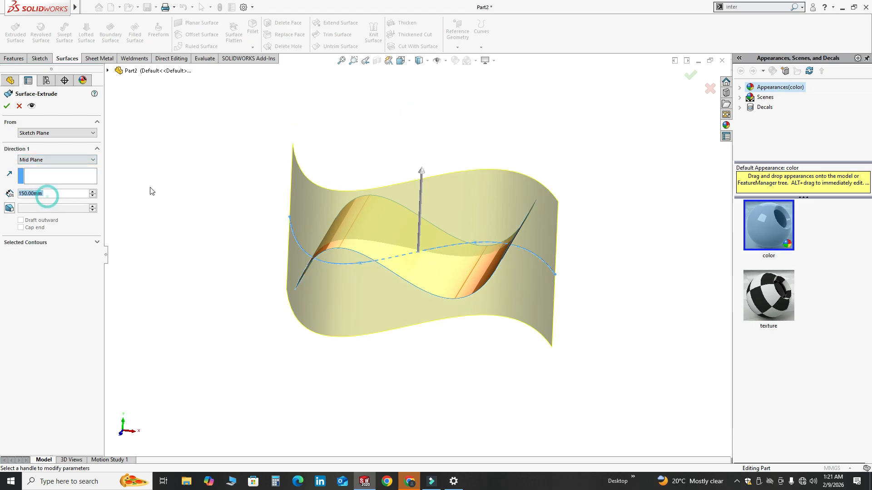
# Step: Set the second surface's extrusion depth to 70 mm and accept the feature
pyautogui.click(93, 196)
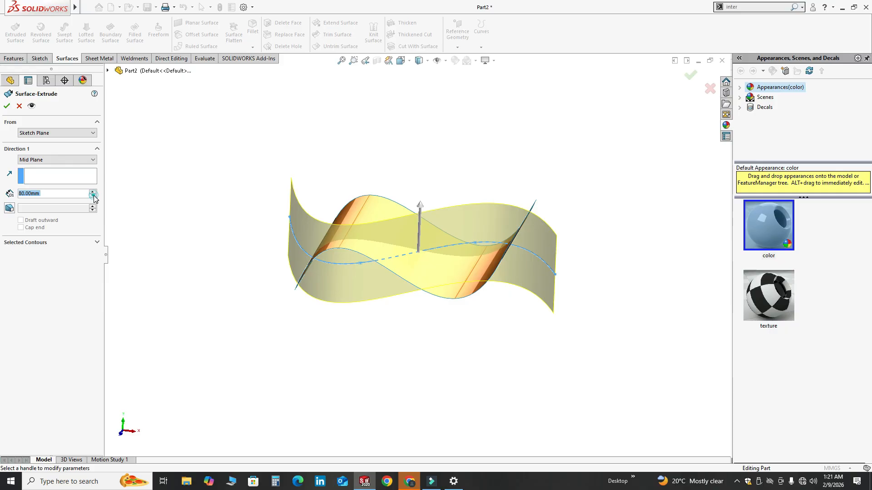
pyautogui.click(93, 196)
pyautogui.moveTo(446, 184); pyautogui.dragTo(503, 219, button='middle')
pyautogui.click(9, 105)
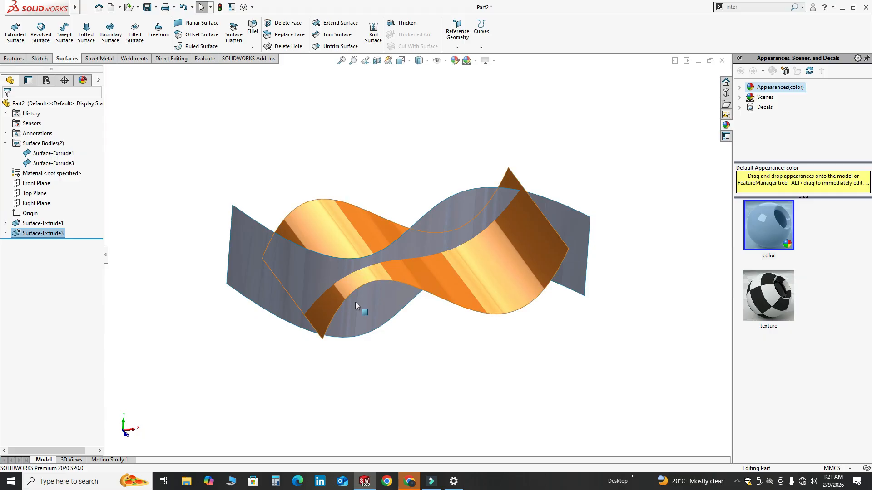
# Step: Apply a blue appearance colour (RGB 0, 0, 255) to the face of the second extruded surface
pyautogui.moveTo(408, 187); pyautogui.dragTo(363, 191, button='middle')
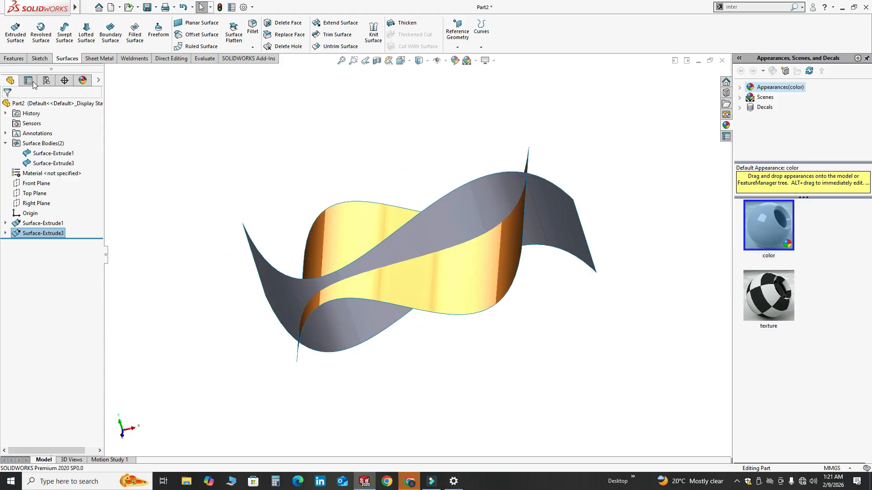
pyautogui.click(475, 197)
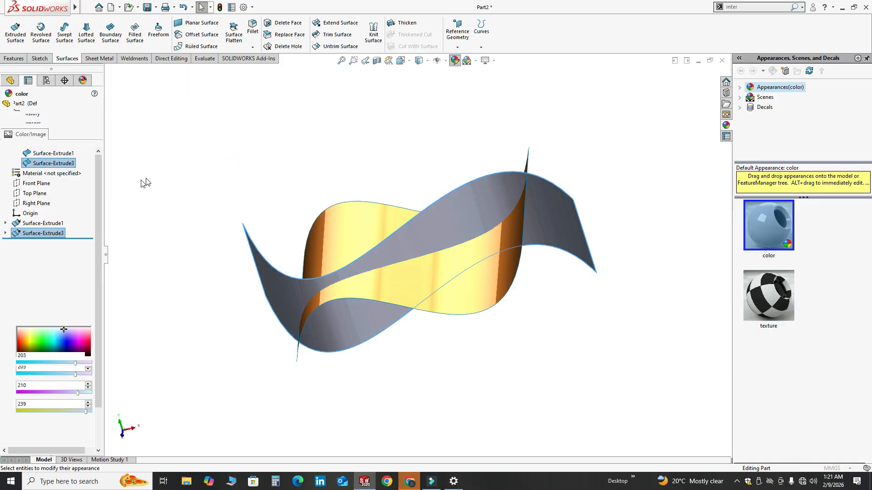
pyautogui.click(58, 292)
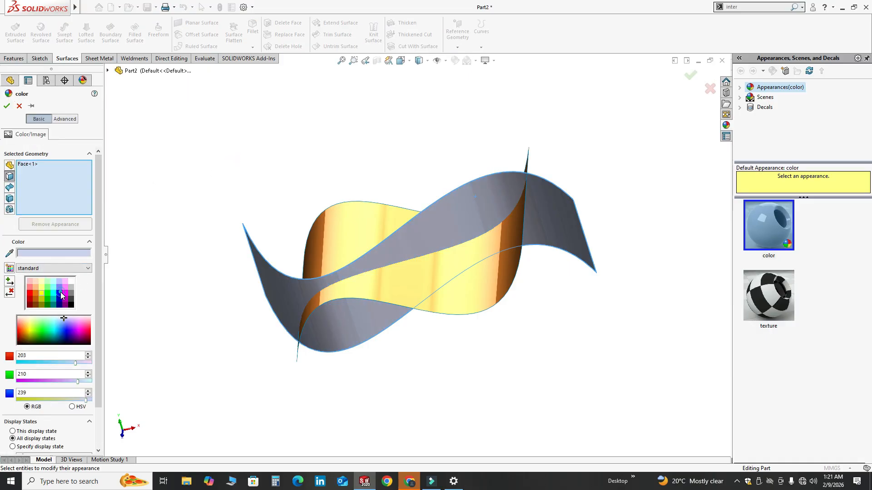
pyautogui.moveTo(362, 216)
pyautogui.mouseDown(button='middle')
pyautogui.moveTo(361, 298)
pyautogui.moveTo(367, 203)
pyautogui.mouseUp(button='middle')
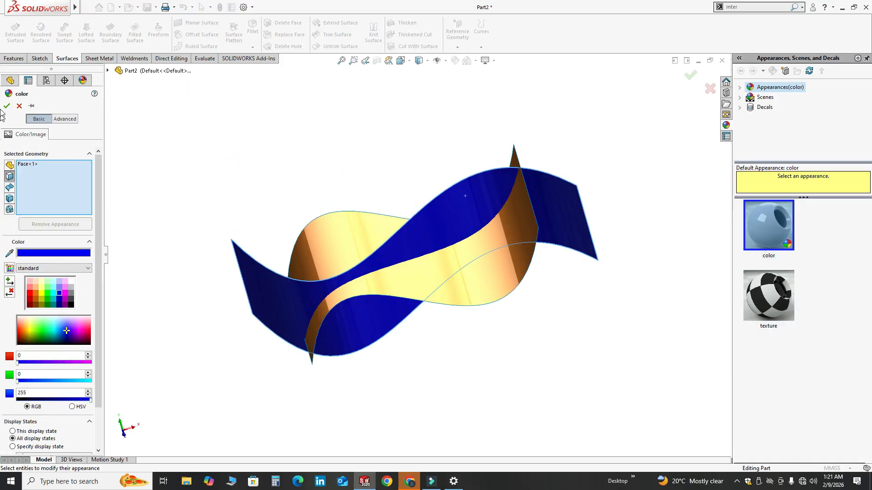
pyautogui.click(14, 108)
# Step: Edit the blue surface extrusion to a depth of 100 mm
pyautogui.moveTo(243, 149); pyautogui.dragTo(318, 150, button='middle')
pyautogui.click(43, 233)
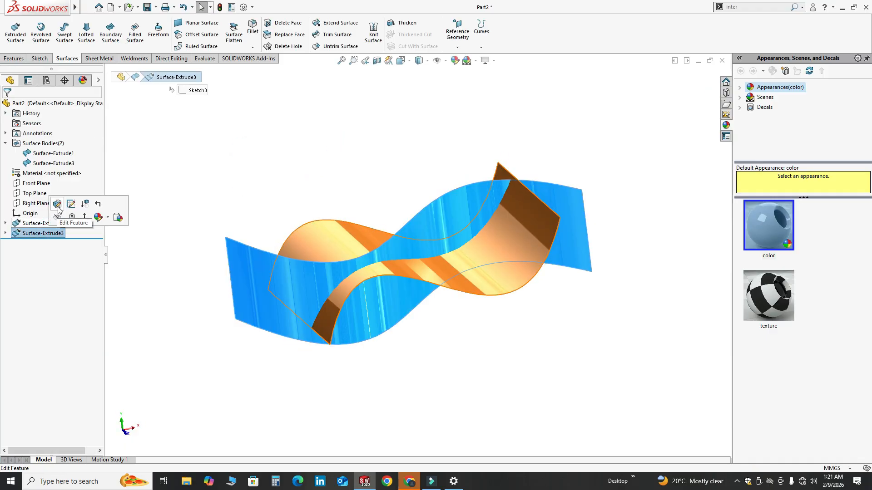
pyautogui.click(83, 202)
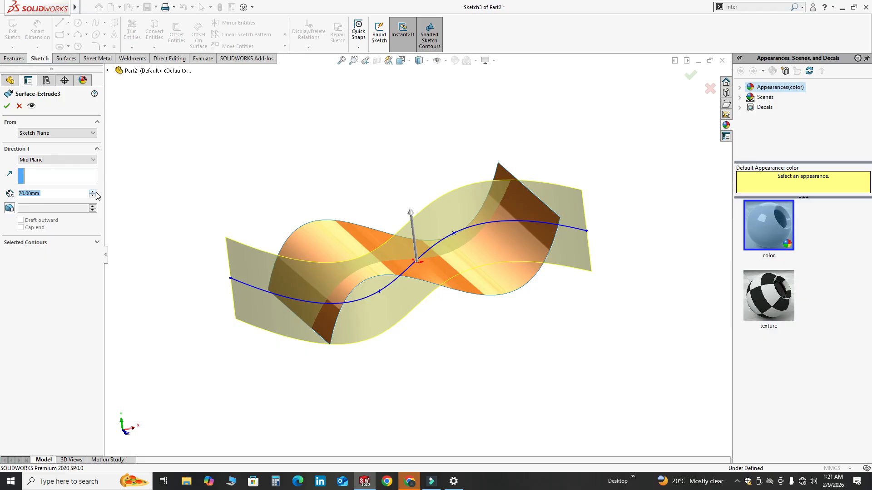
pyautogui.click(94, 191)
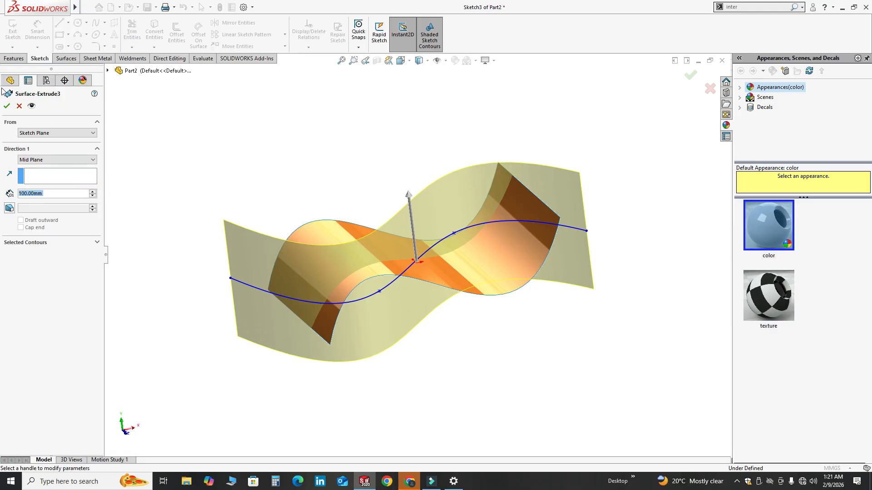
pyautogui.click(7, 106)
# Step: Search the commands for "inter" and start the Intersection Curve tool
pyautogui.moveTo(451, 162); pyautogui.dragTo(414, 187, button='middle')
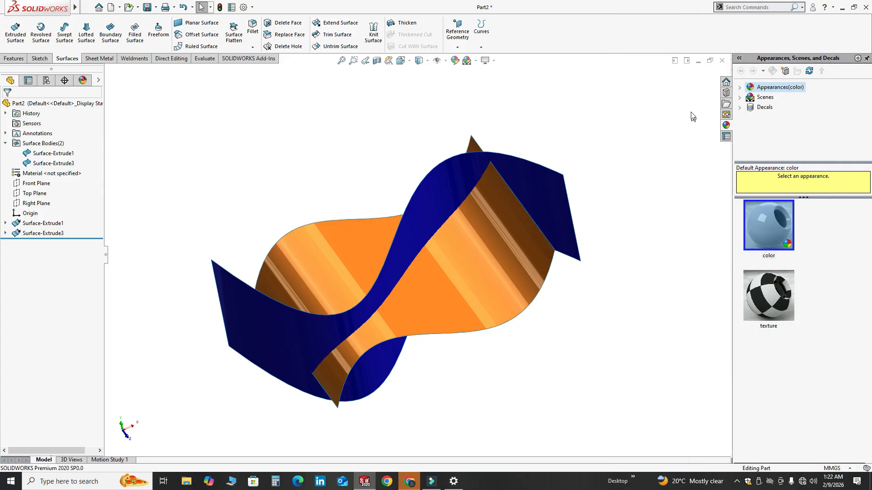
pyautogui.click(745, 6)
pyautogui.write('i')
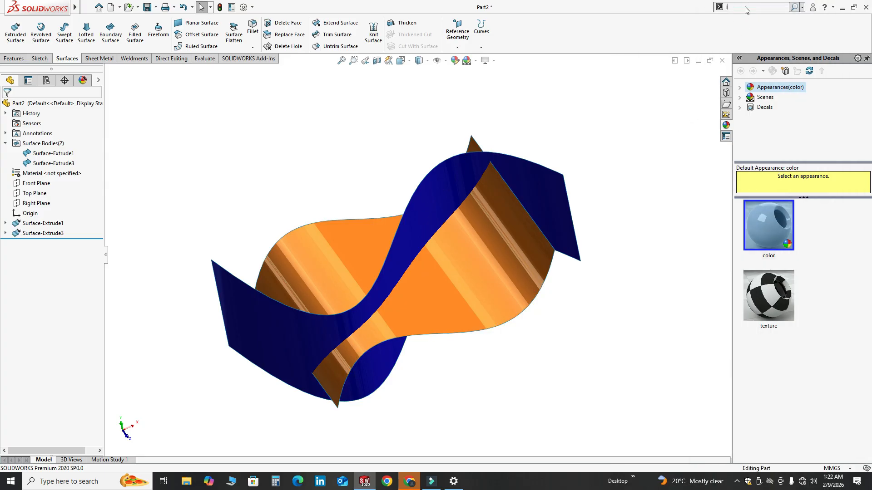
pyautogui.write('nt')
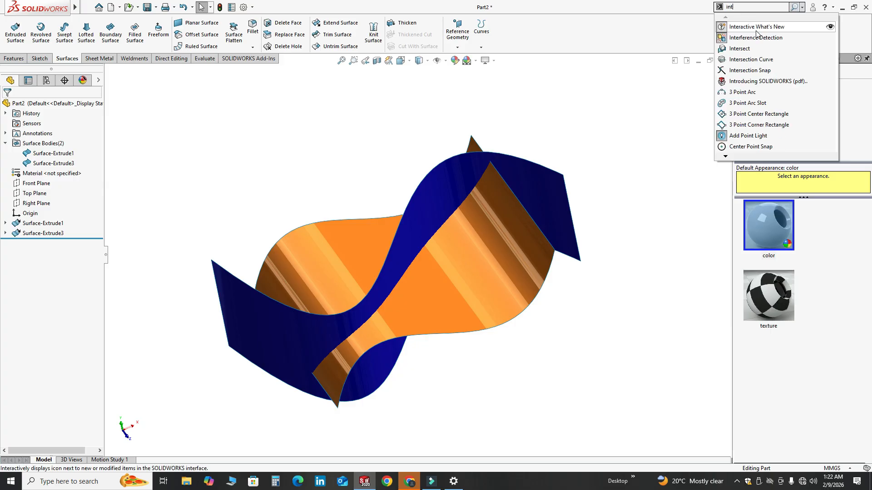
pyautogui.write('er')
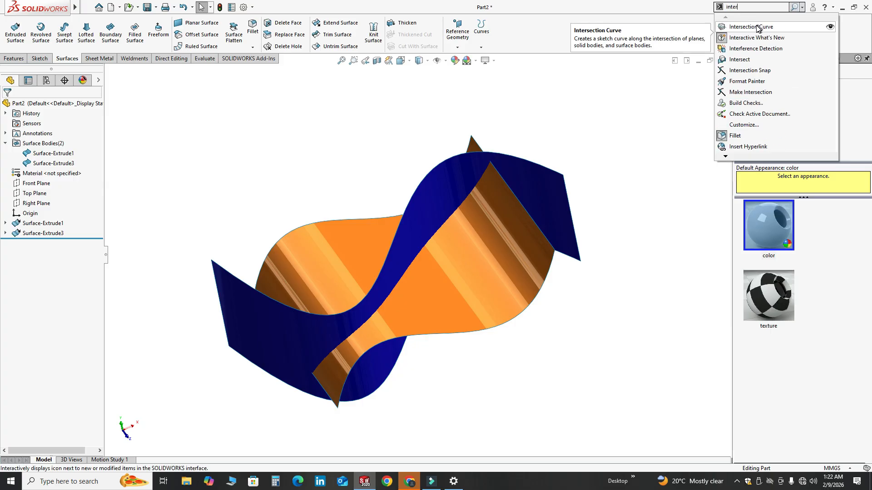
pyautogui.click(771, 27)
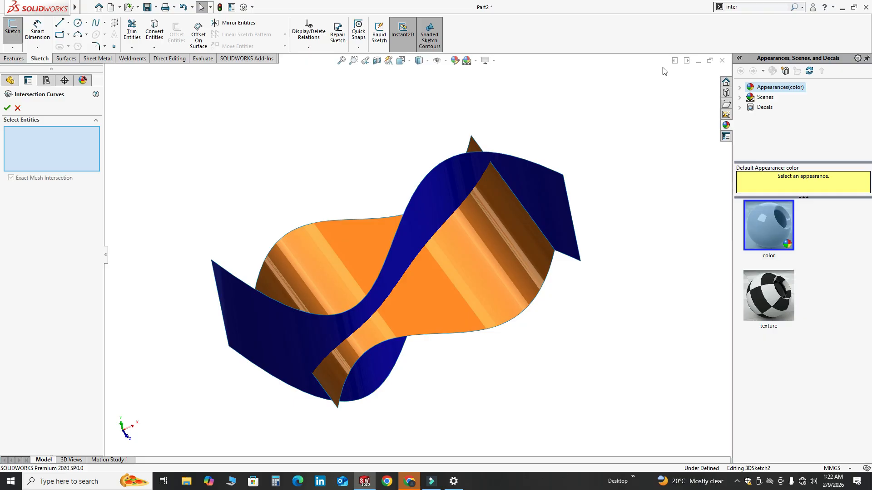
# Step: Create the intersection curve between the orange and blue surface faces and exit the 3D sketch
pyautogui.moveTo(403, 286); pyautogui.dragTo(470, 274, button='middle')
pyautogui.click(470, 274)
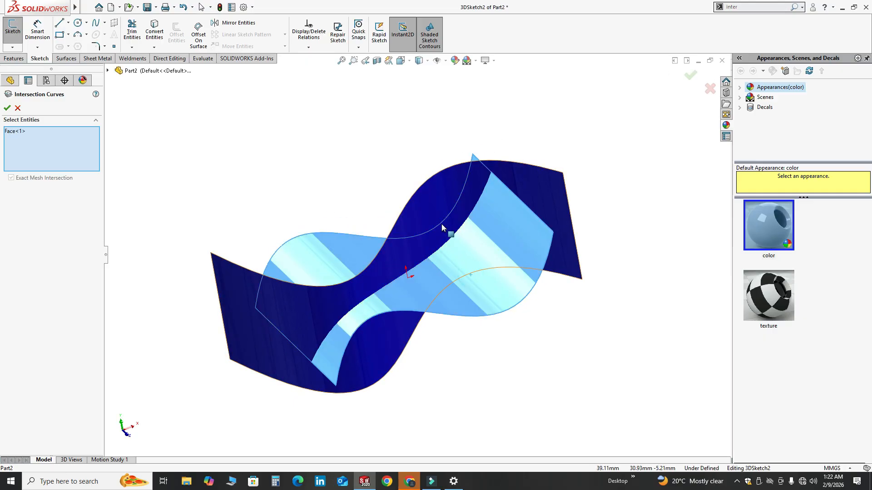
pyautogui.moveTo(424, 208); pyautogui.dragTo(415, 187, button='middle')
pyautogui.moveTo(422, 218); pyautogui.dragTo(201, 202, button='middle')
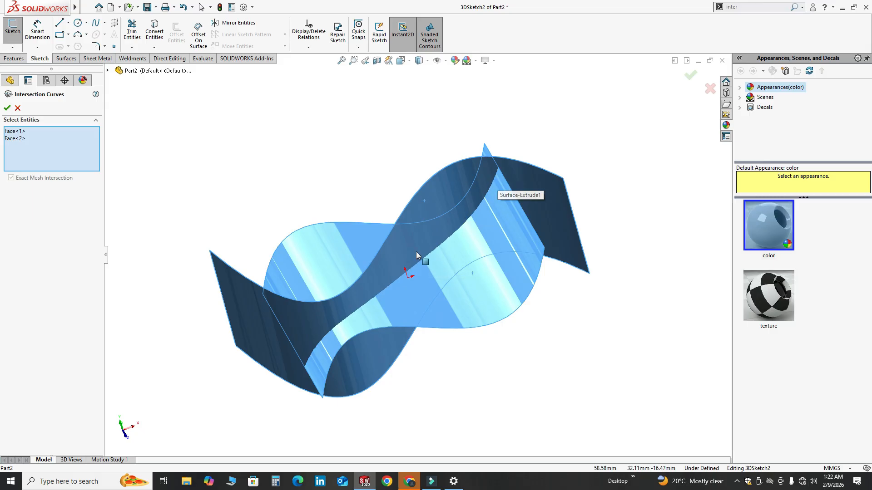
pyautogui.click(7, 108)
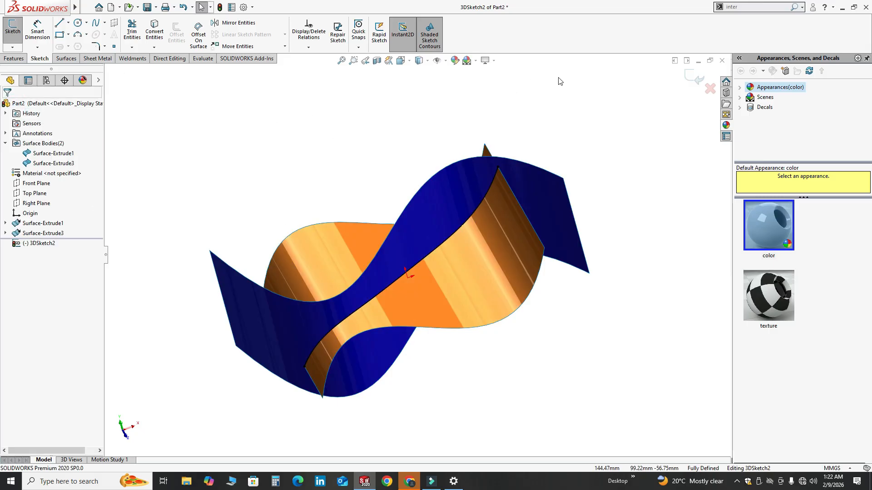
pyautogui.click(696, 78)
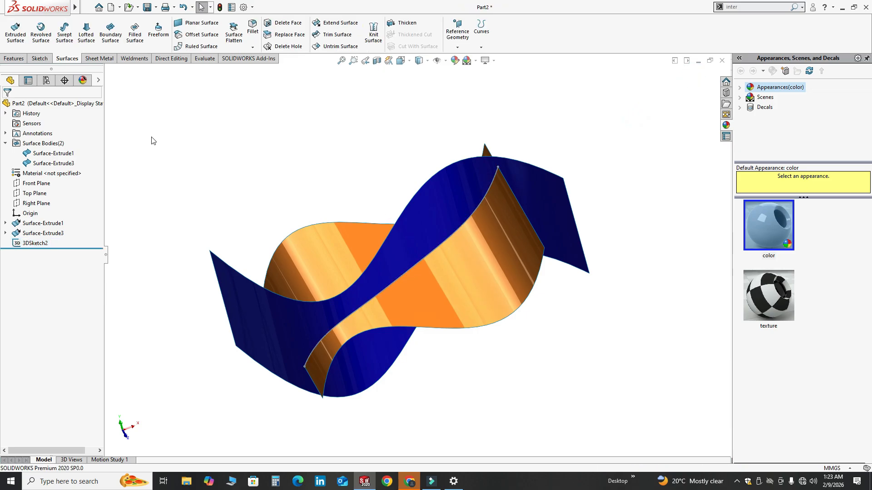
# Step: Hide the blue and orange surface bodies so that only the intersection curve is shown
pyautogui.moveTo(182, 158); pyautogui.dragTo(418, 220, button='middle')
pyautogui.scroll(-2, 459, 209)
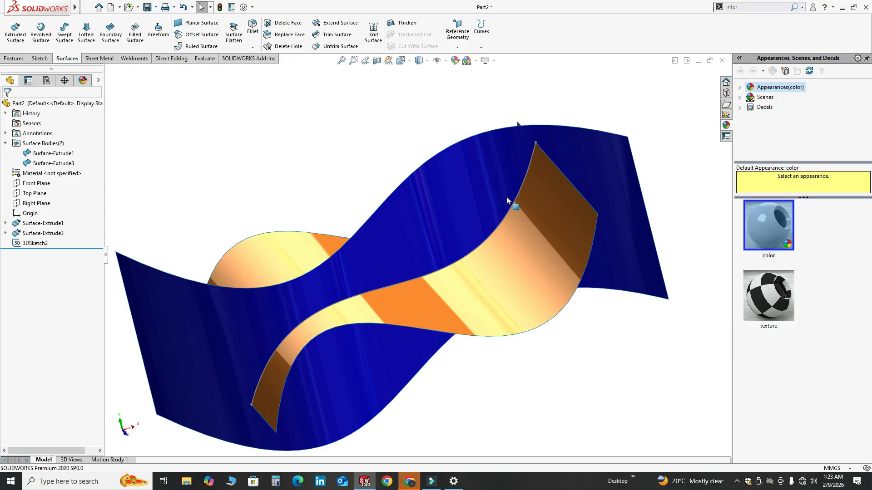
pyautogui.click(532, 159)
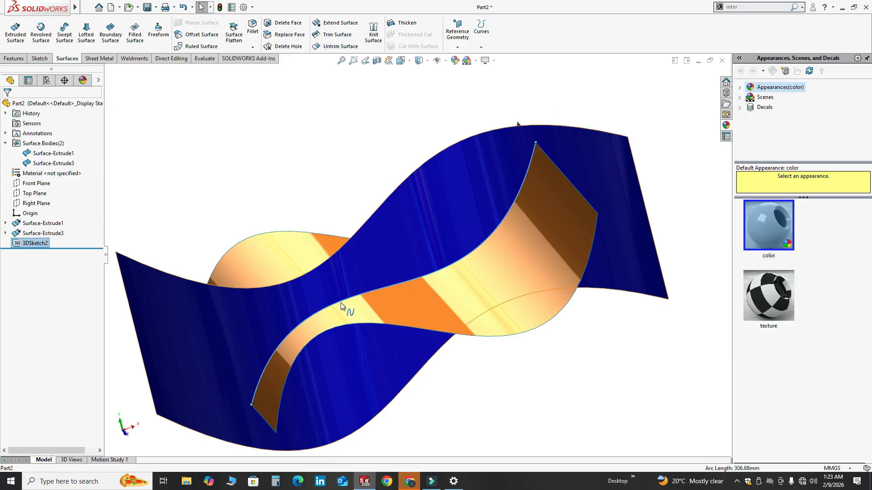
pyautogui.moveTo(261, 298); pyautogui.dragTo(271, 260, button='middle')
pyautogui.scroll(1, 267, 292)
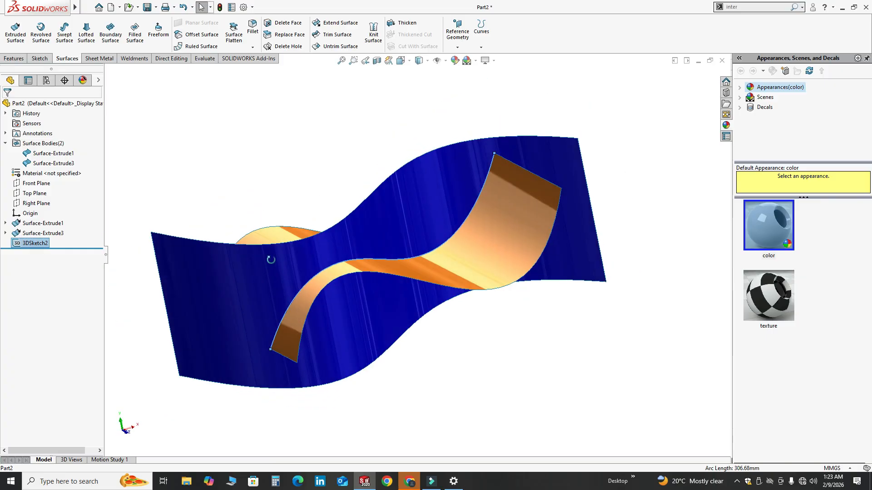
pyautogui.click(221, 278)
pyautogui.rightClick(221, 278)
pyautogui.click(242, 265)
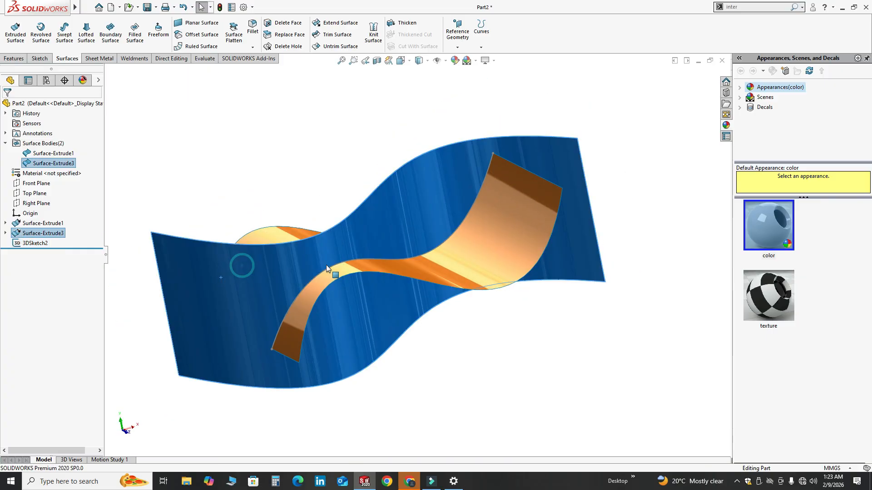
pyautogui.rightClick(306, 254)
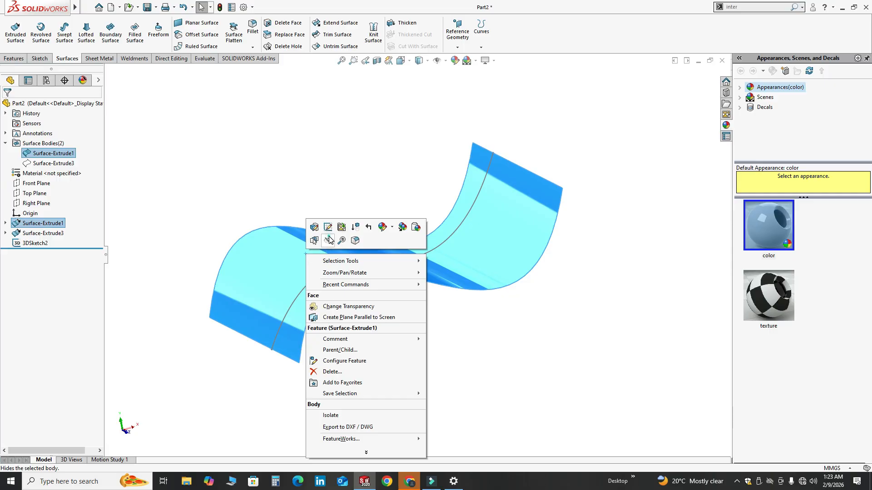
pyautogui.click(328, 241)
# Step: Create a reference plane perpendicular to the intersection curve, coincident with its lower-left endpoint in the front view, and hide the plane
pyautogui.moveTo(280, 354)
pyautogui.mouseDown(button='middle')
pyautogui.moveTo(306, 276)
pyautogui.moveTo(257, 302)
pyautogui.moveTo(224, 245)
pyautogui.moveTo(265, 214)
pyautogui.moveTo(261, 221)
pyautogui.mouseUp(button='middle')
pyautogui.scroll(-1, 227, 245)
pyautogui.click(458, 47)
pyautogui.click(466, 57)
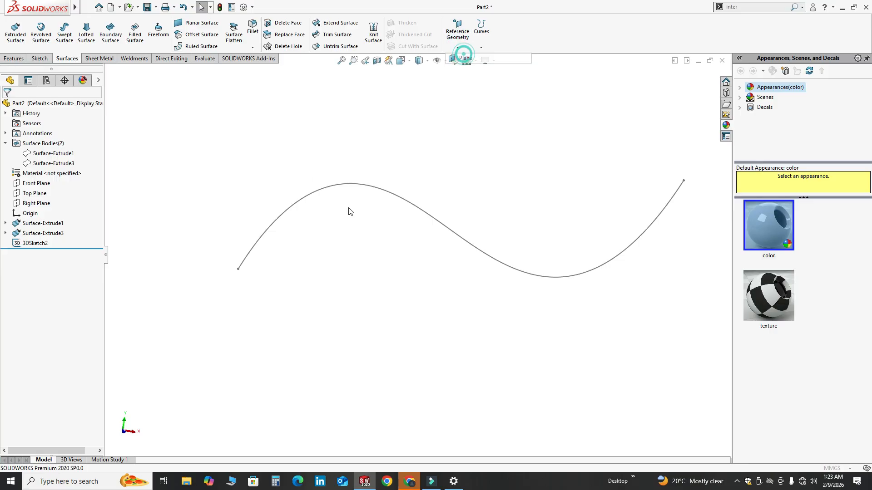
pyautogui.click(280, 218)
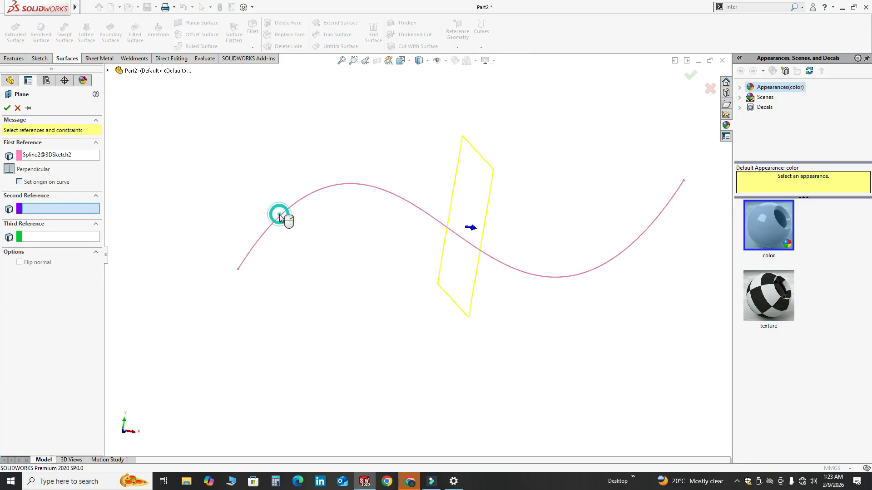
pyautogui.click(238, 270)
pyautogui.press('z')
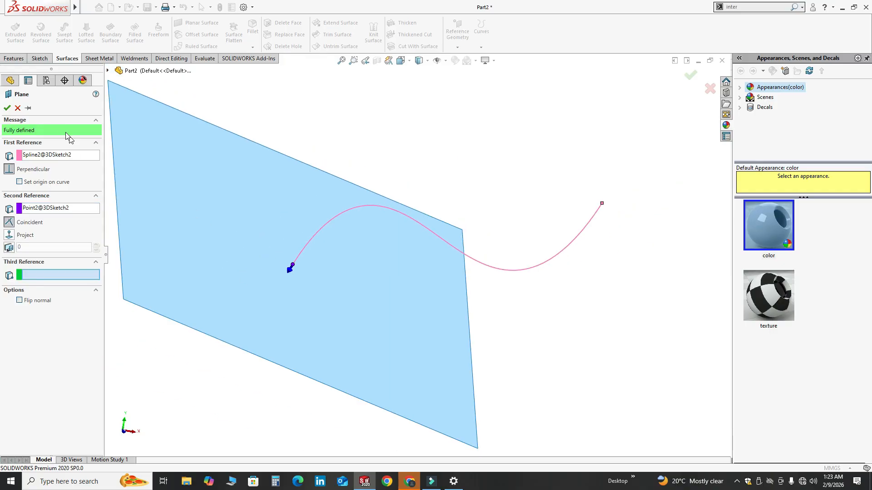
pyautogui.click(170, 273)
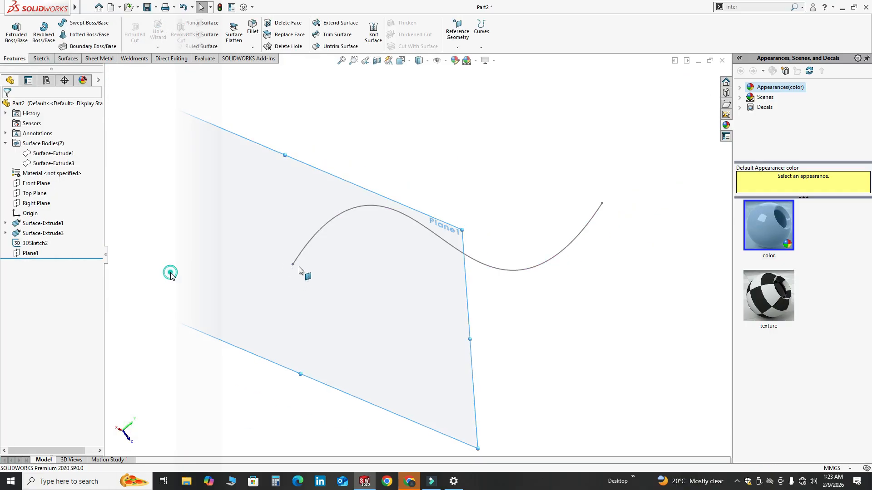
pyautogui.moveTo(300, 269); pyautogui.dragTo(341, 275, button='middle')
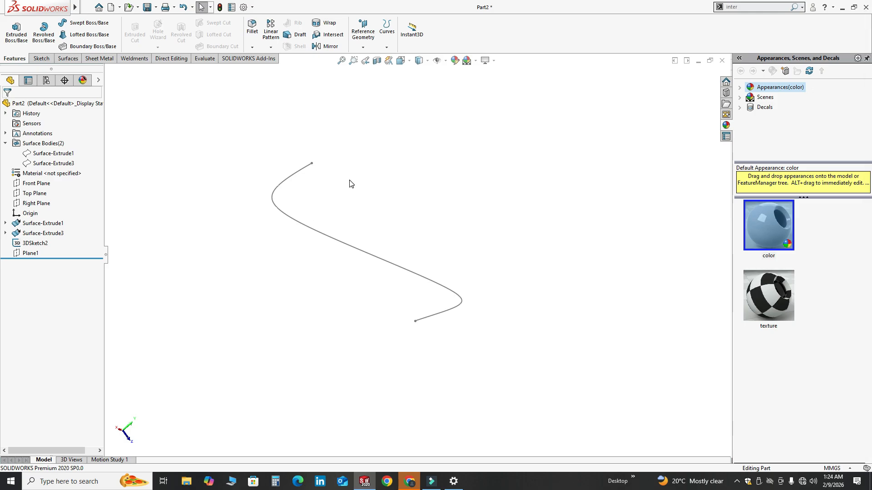
# Step: Sketch a circle about 17.5 mm in diameter on Plane1, centred on the curve's endpoint
pyautogui.click(29, 255)
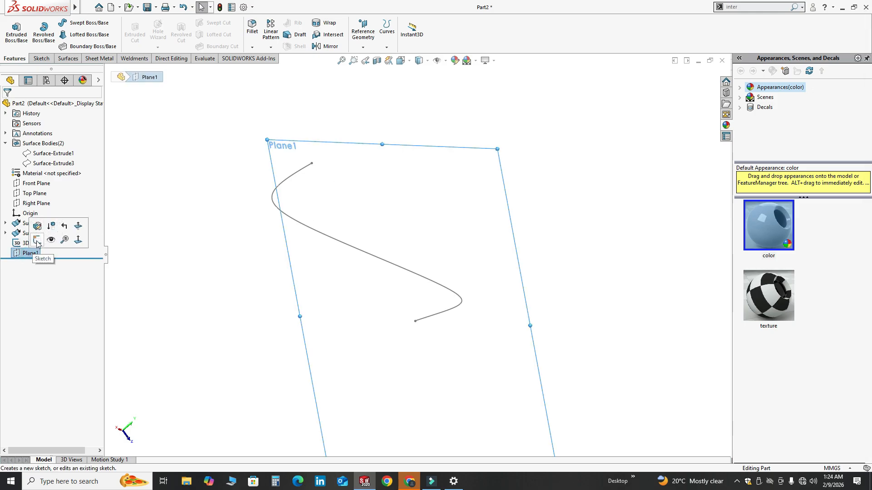
pyautogui.click(37, 243)
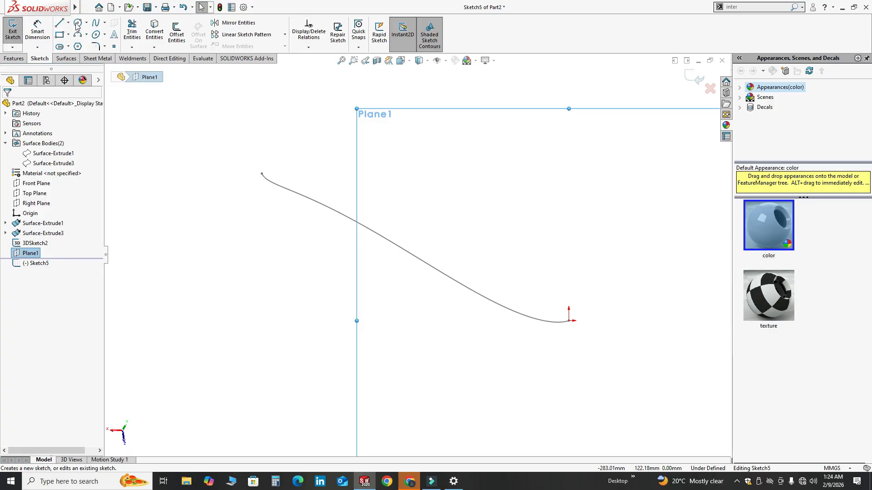
pyautogui.click(77, 23)
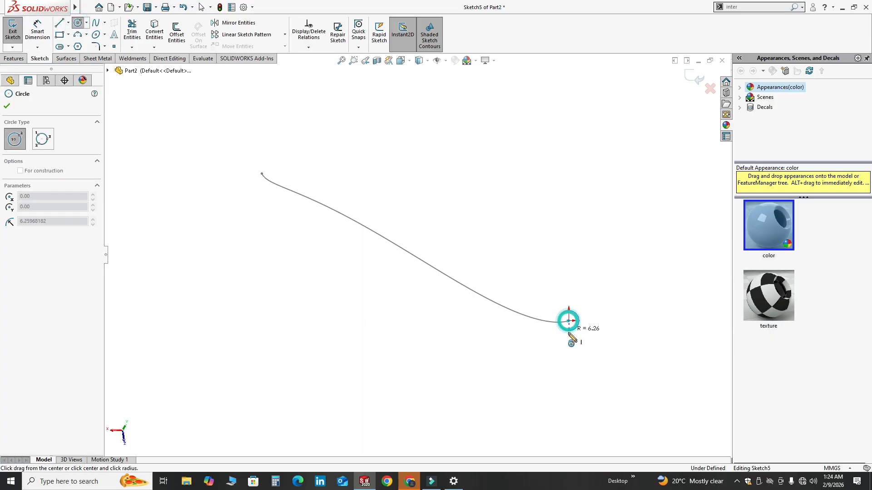
pyautogui.click(568, 320)
pyautogui.press('Escape')
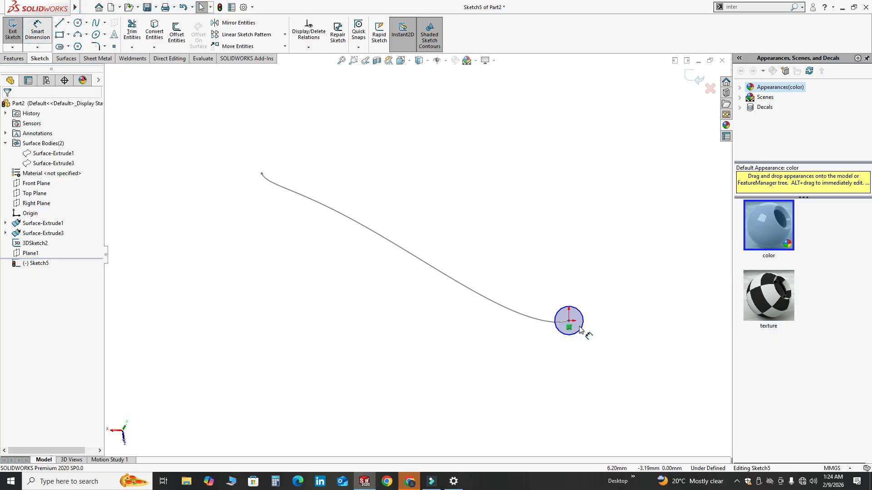
# Step: Dimension the circle's diameter to 15 mm
pyautogui.click(581, 332)
pyautogui.click(619, 353)
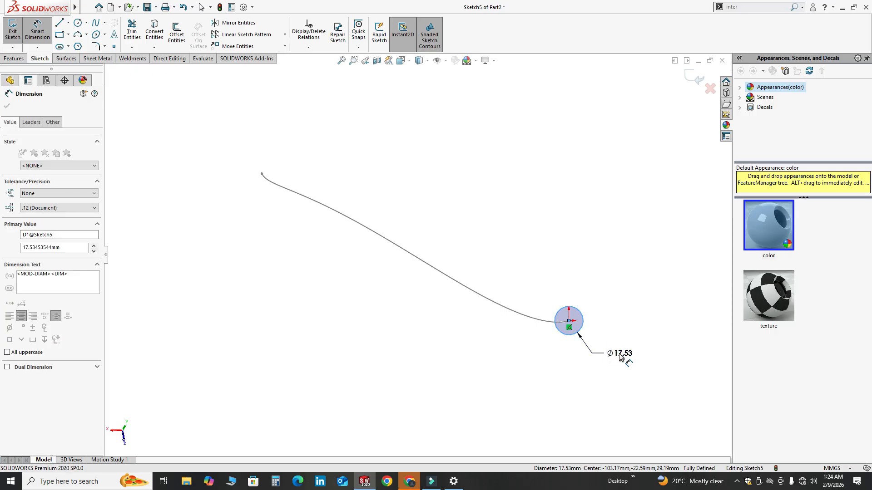
pyautogui.write('15')
pyautogui.press('Return')
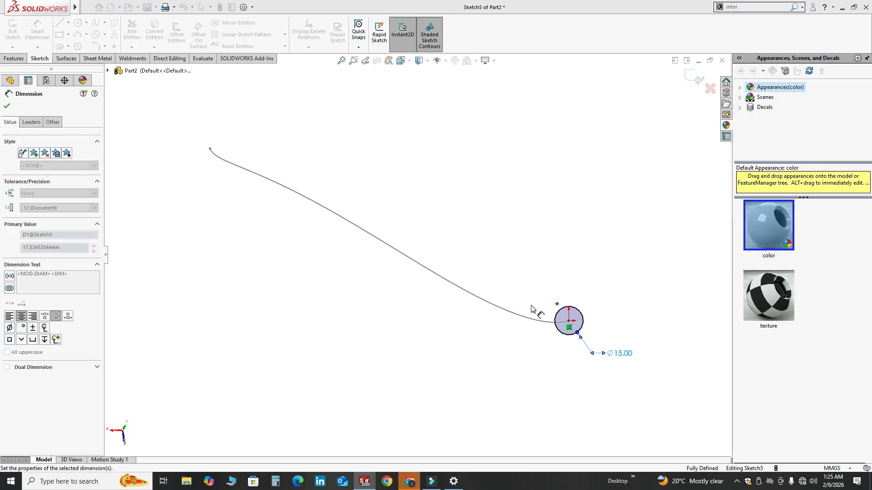
pyautogui.press('Escape')
pyautogui.moveTo(507, 304); pyautogui.dragTo(501, 309, button='middle')
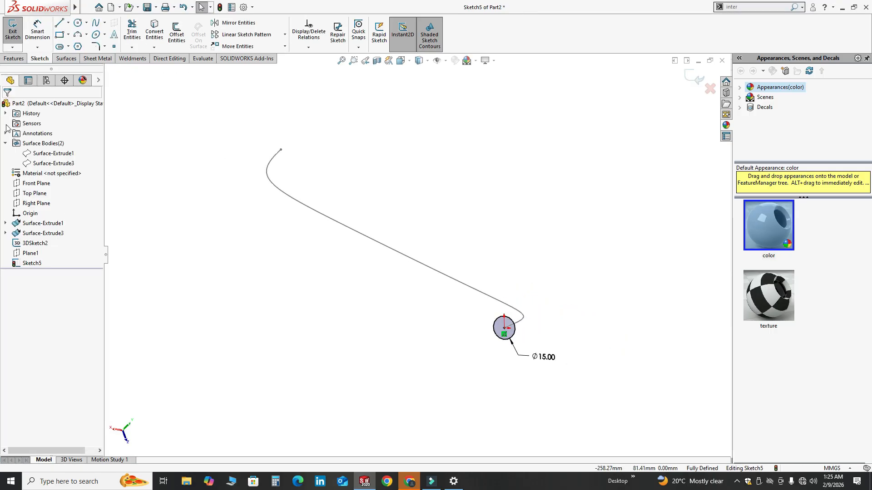
# Step: Start a Swept Boss/Base with the circle sketch as the profile and the 3D intersection curve as the path
pyautogui.click(13, 59)
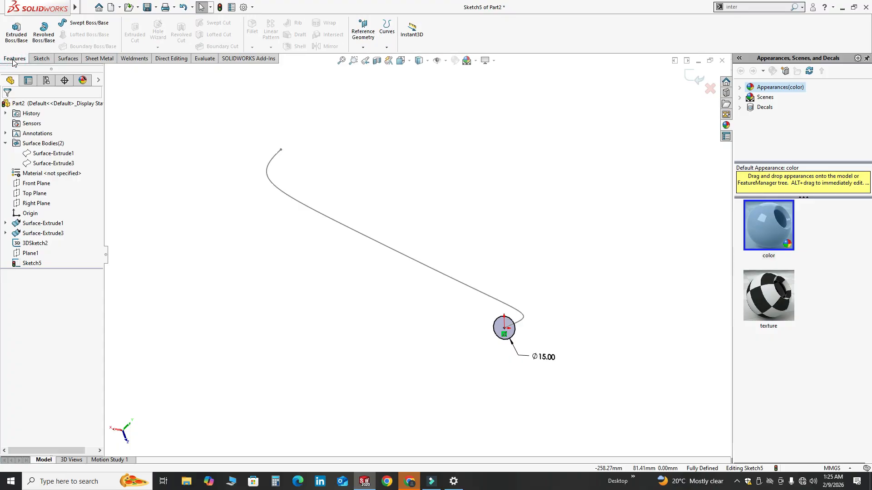
pyautogui.click(84, 25)
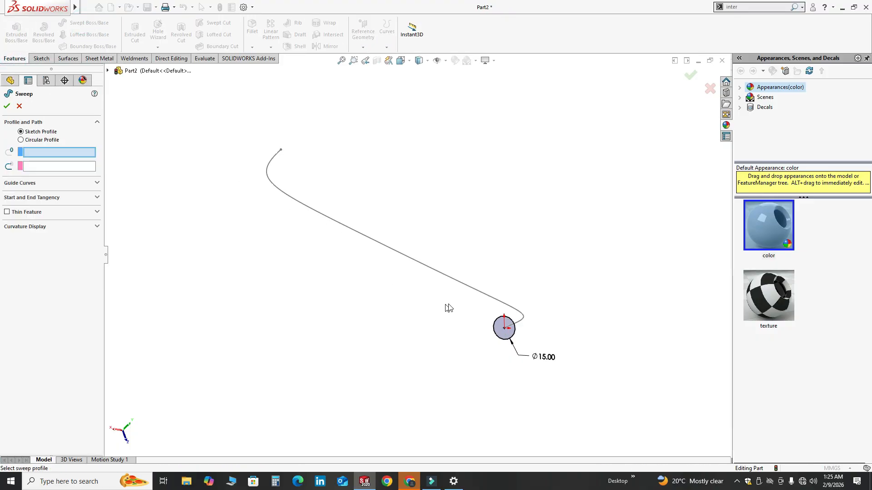
pyautogui.moveTo(445, 308)
pyautogui.mouseDown(button='middle')
pyautogui.moveTo(439, 288)
pyautogui.moveTo(421, 317)
pyautogui.mouseUp(button='middle')
pyautogui.moveTo(447, 388); pyautogui.dragTo(463, 360, button='middle')
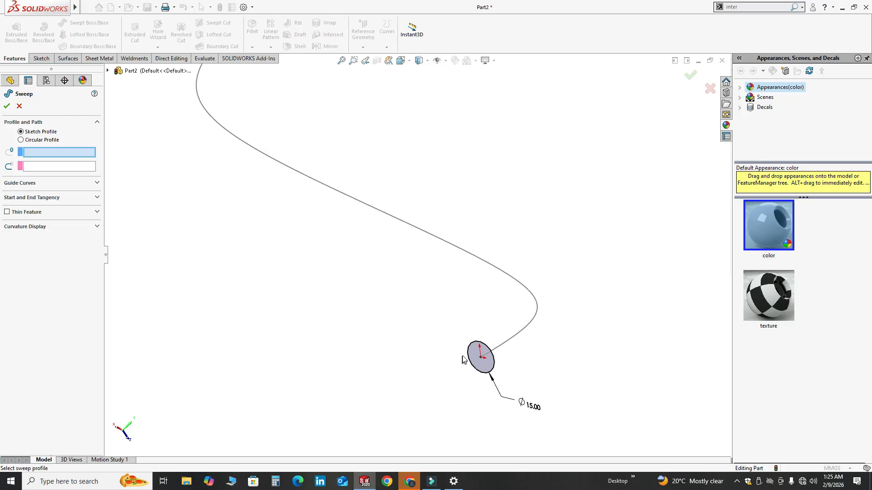
pyautogui.click(470, 354)
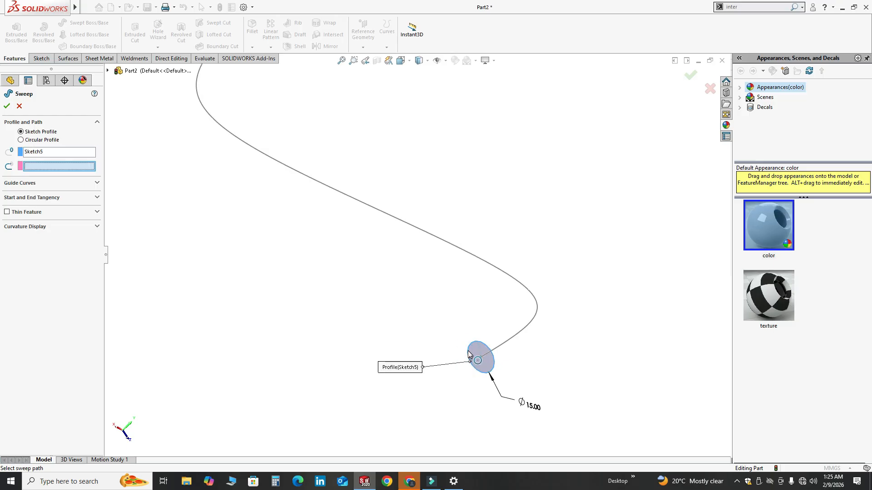
pyautogui.click(520, 338)
pyautogui.moveTo(520, 340); pyautogui.dragTo(229, 210, button='middle')
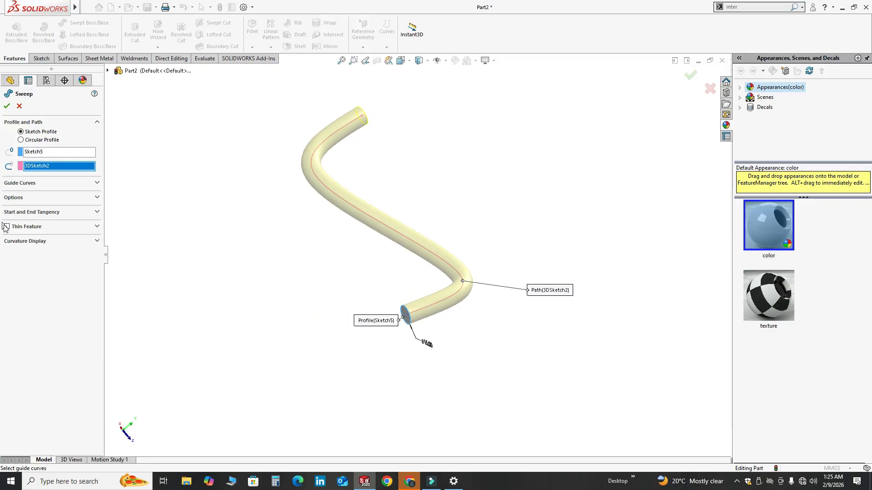
# Step: Make the sweep a one-direction thin feature with a 1 mm wall reversed to the inside, and finish it
pyautogui.moveTo(346, 301); pyautogui.dragTo(433, 250, button='middle')
pyautogui.scroll(-3, 435, 252)
pyautogui.scroll(-4, 477, 299)
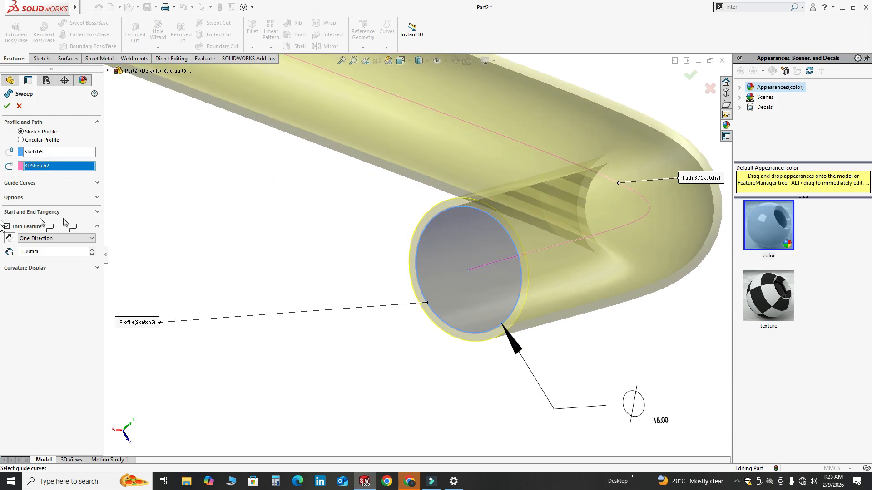
pyautogui.click(10, 237)
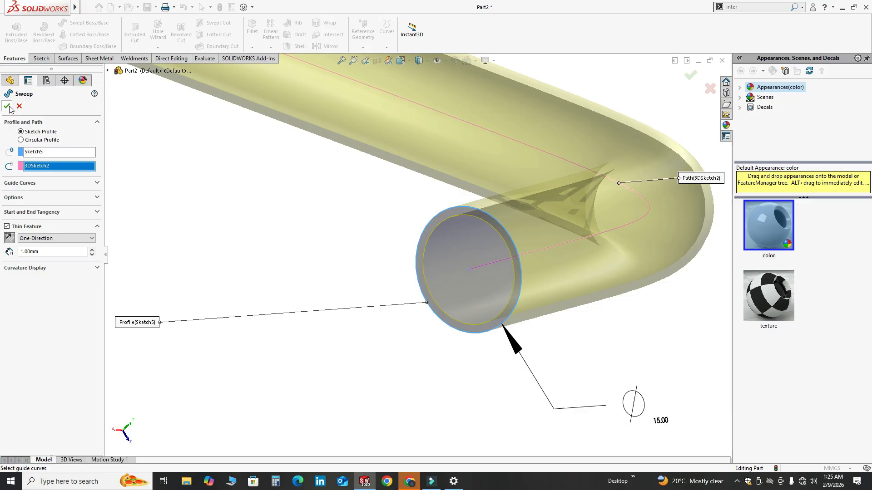
pyautogui.press('Return')
pyautogui.scroll(5, 309, 248)
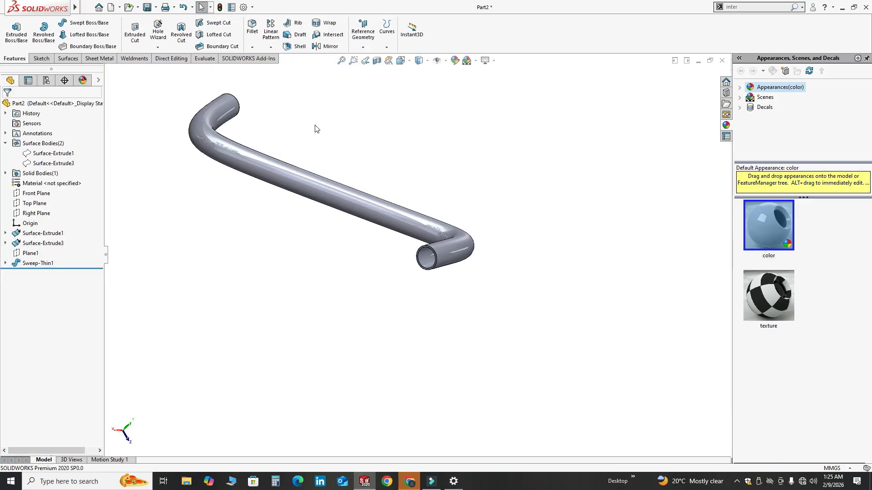
# Step: Apply a magenta appearance (RGB 255, 0, 255) to the swept tube's solid body
pyautogui.moveTo(315, 128); pyautogui.dragTo(363, 200, button='middle')
pyautogui.scroll(1, 391, 160)
pyautogui.scroll(-1, 394, 158)
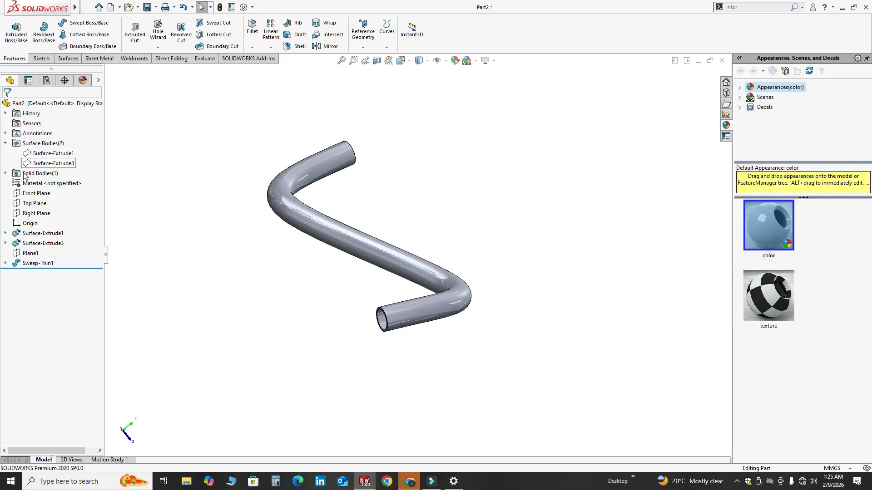
pyautogui.click(6, 173)
pyautogui.click(57, 184)
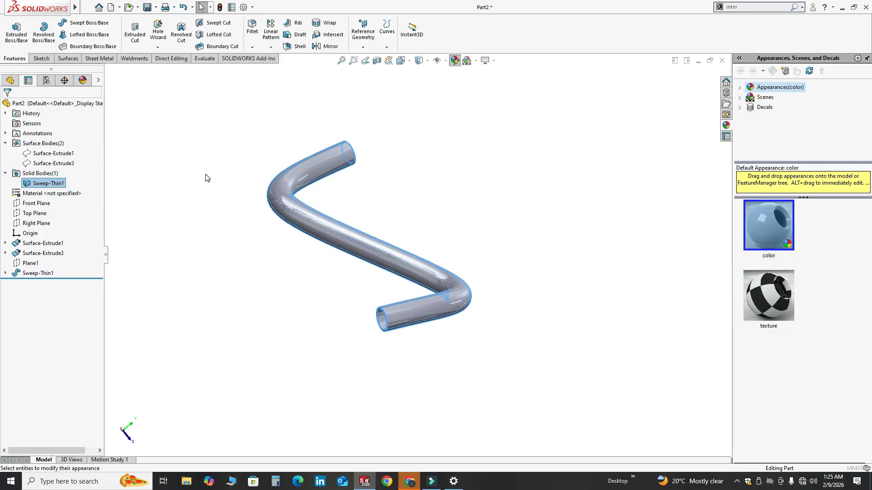
pyautogui.click(66, 296)
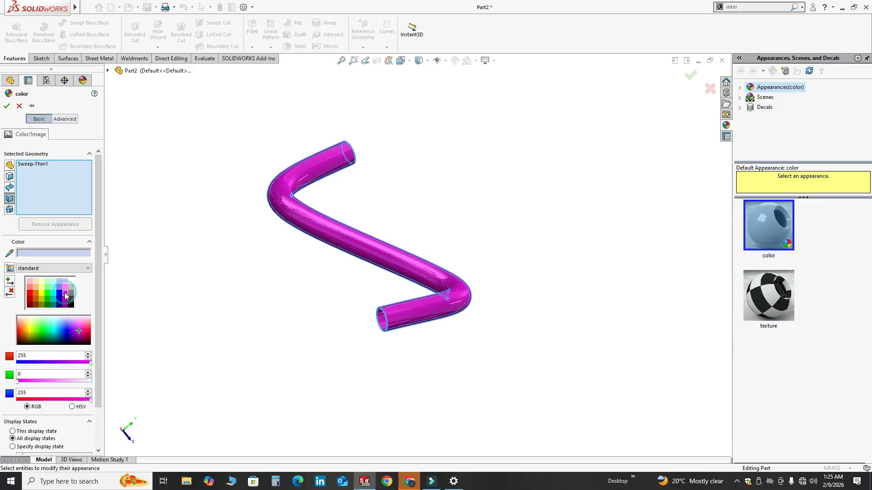
pyautogui.click(12, 105)
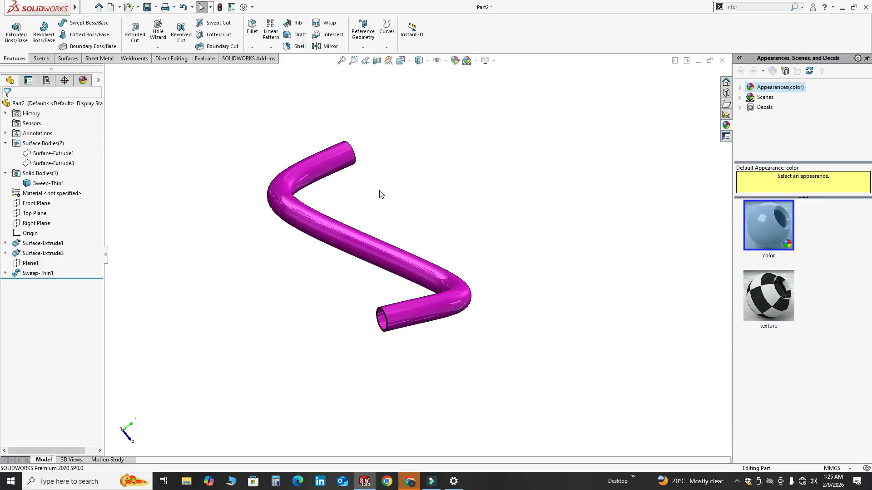
# Step: Show the hidden Surface-Extrude1 and Surface-Extrude3 bodies together with the swept tube
pyautogui.moveTo(431, 238); pyautogui.dragTo(414, 232, button='middle')
pyautogui.scroll(3, 414, 232)
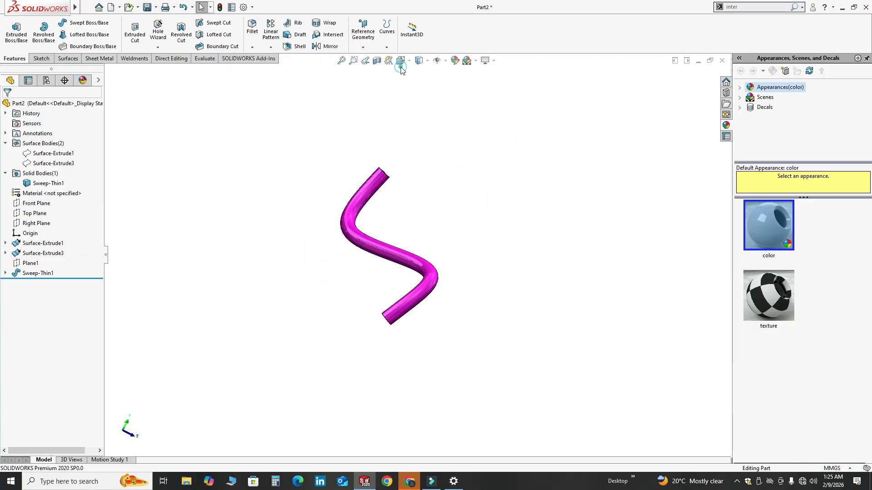
pyautogui.click(301, 312)
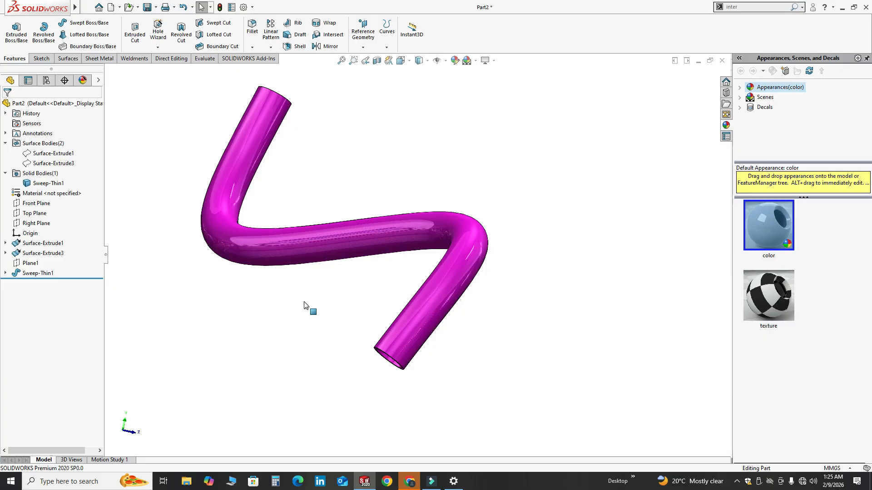
pyautogui.moveTo(255, 211); pyautogui.dragTo(356, 216, button='middle')
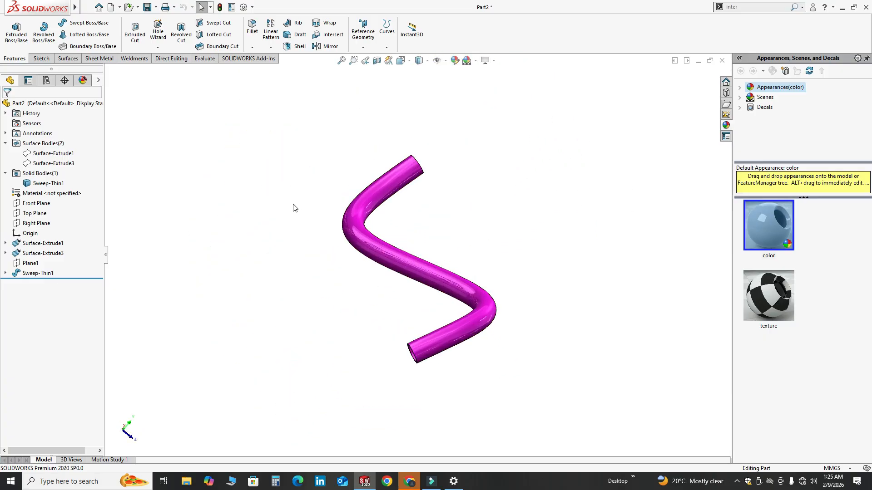
pyautogui.click(67, 154)
pyautogui.click(72, 138)
pyautogui.click(62, 164)
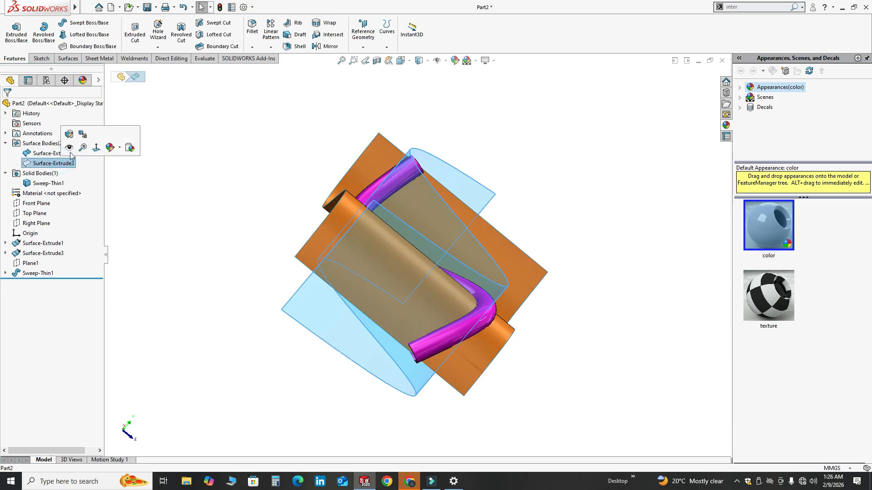
pyautogui.click(70, 145)
pyautogui.moveTo(222, 155)
pyautogui.mouseDown(button='middle')
pyautogui.moveTo(369, 271)
pyautogui.moveTo(453, 171)
pyautogui.moveTo(399, 169)
pyautogui.moveTo(401, 299)
pyautogui.moveTo(387, 273)
pyautogui.moveTo(348, 293)
pyautogui.mouseUp(button='middle')
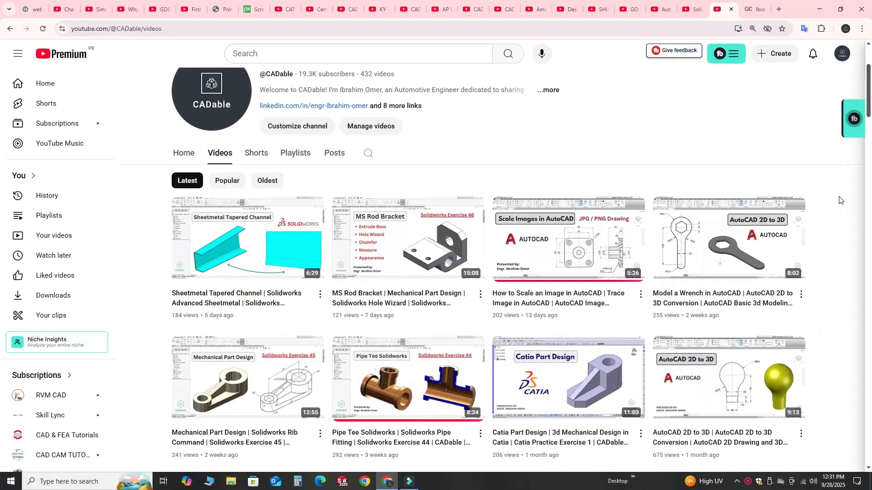
pyautogui.scroll(-5, 820, 266)
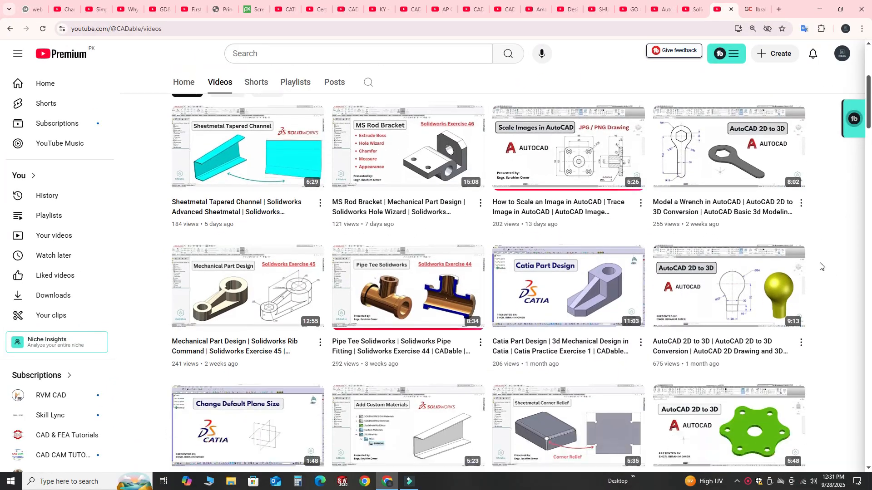
pyautogui.scroll(-9, 821, 265)
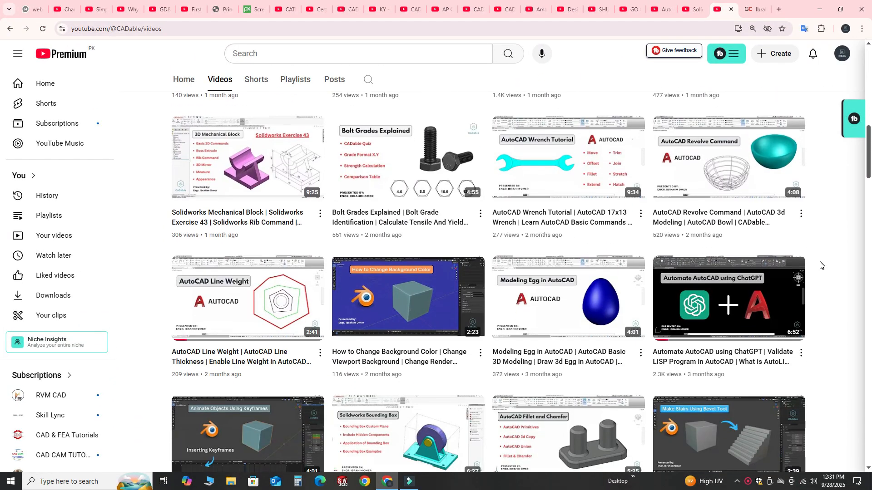
pyautogui.scroll(-15, 820, 266)
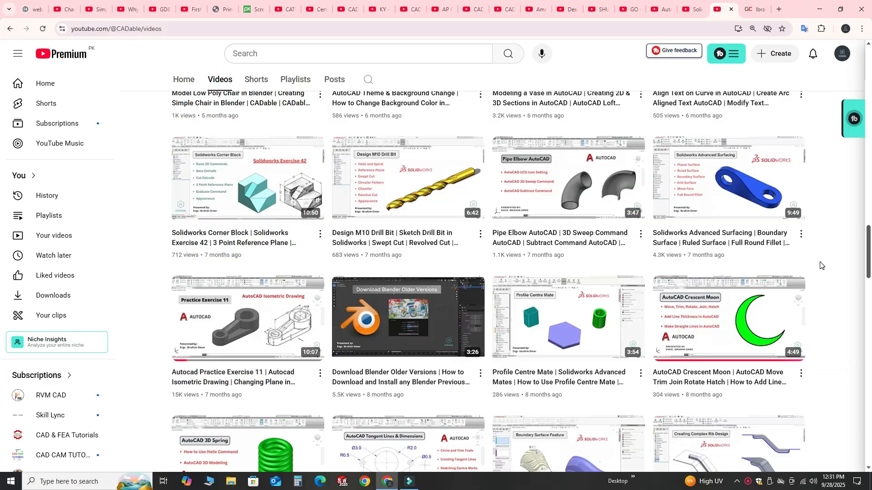
pyautogui.scroll(-15, 820, 266)
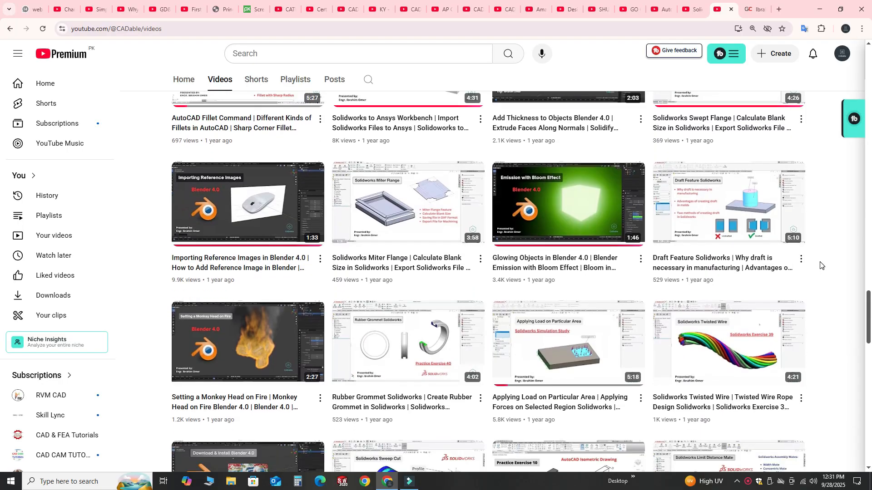
pyautogui.scroll(-15, 821, 265)
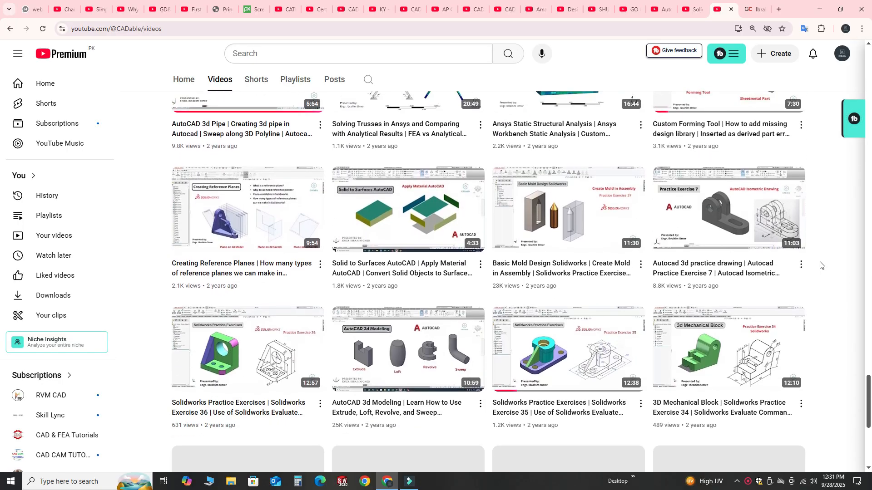
pyautogui.scroll(-1, 820, 266)
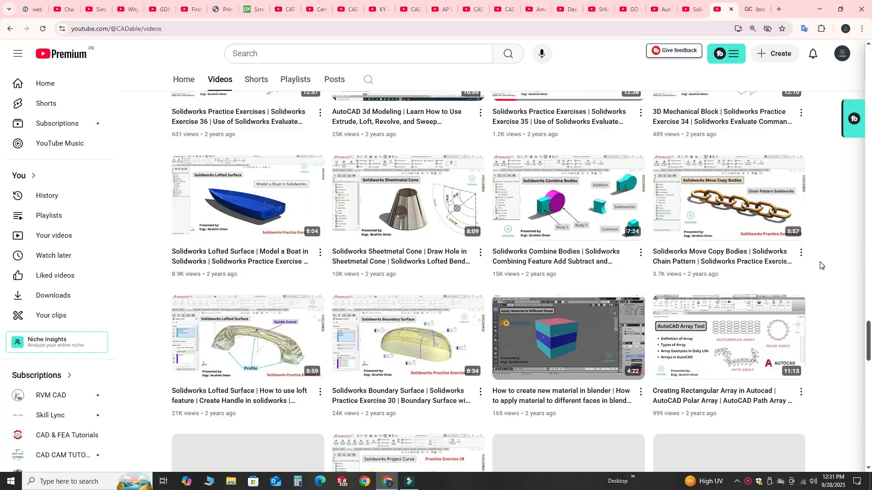
# Step: Browse the CADable channel's video list on YouTube and sort the videos by Popular
pyautogui.scroll(-13, 820, 265)
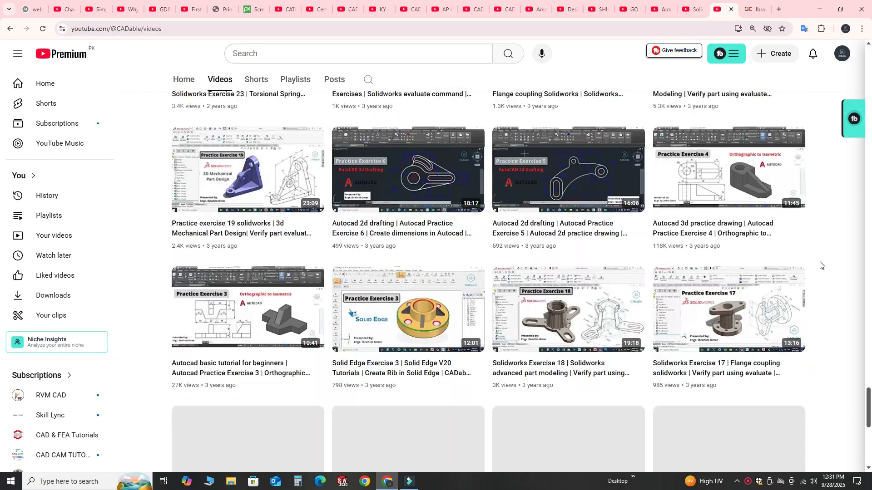
pyautogui.scroll(-4, 820, 266)
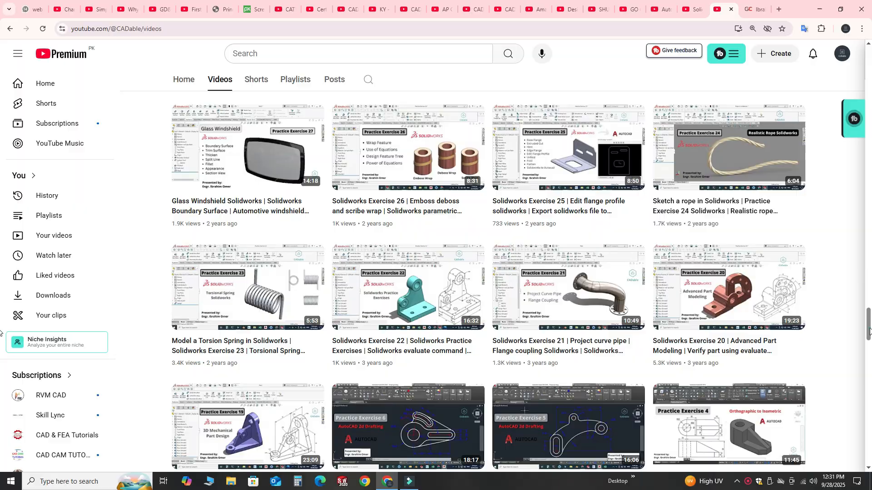
pyautogui.moveTo(869, 332); pyautogui.dragTo(869, 65)
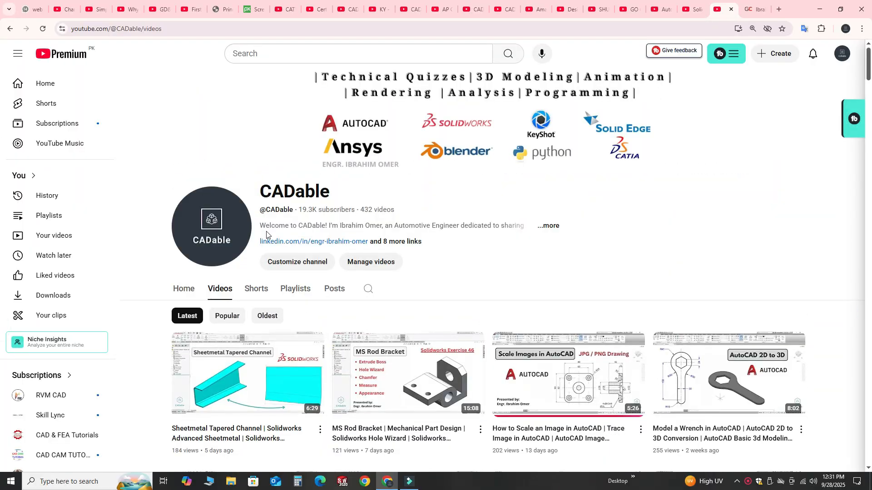
pyautogui.scroll(-2, 266, 237)
pyautogui.click(232, 226)
pyautogui.scroll(-6, 858, 233)
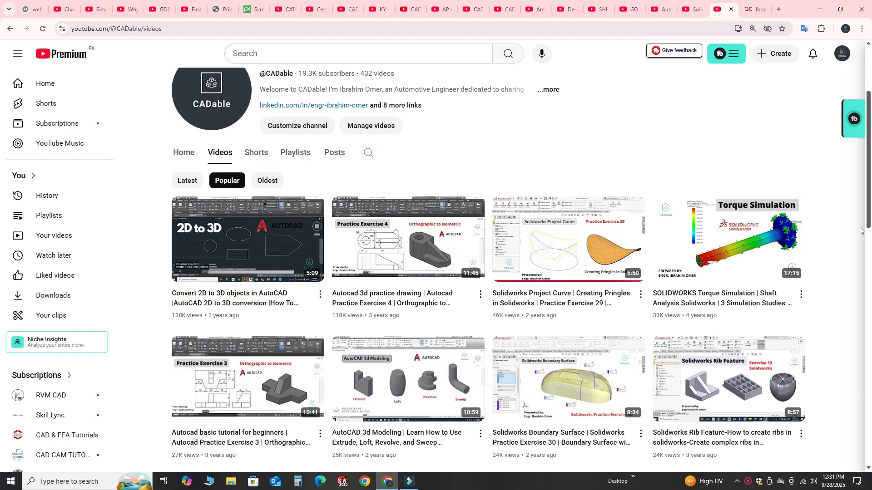
pyautogui.scroll(-10, 857, 233)
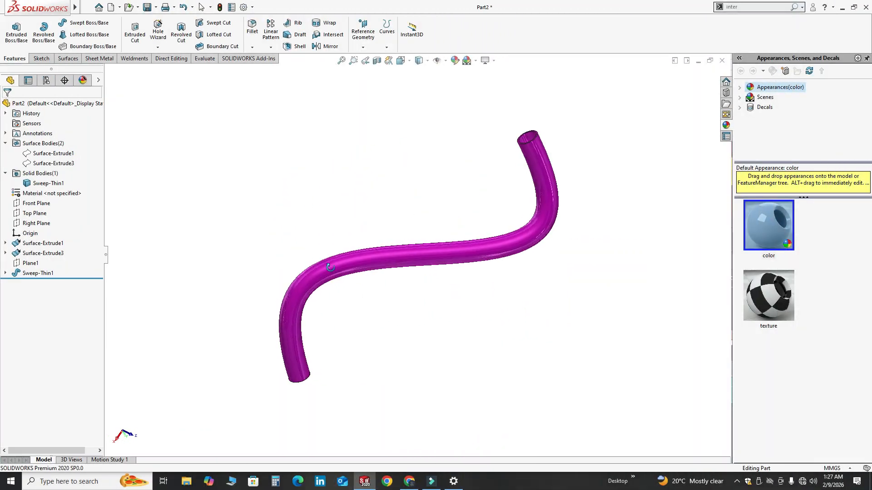
# Step: Examine the magenta swept tube in SOLIDWORKS from several orientations, including its open ends and both bends
pyautogui.moveTo(330, 267); pyautogui.dragTo(345, 327, button='middle')
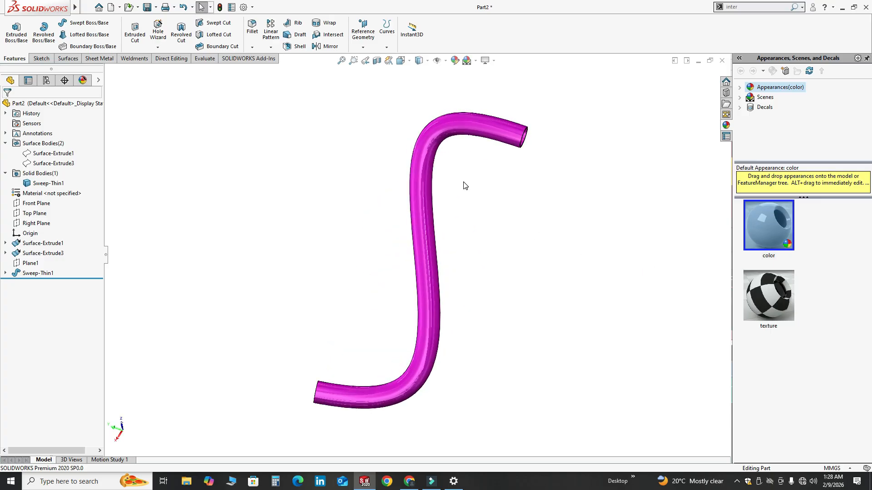
pyautogui.click(399, 63)
pyautogui.click(340, 287)
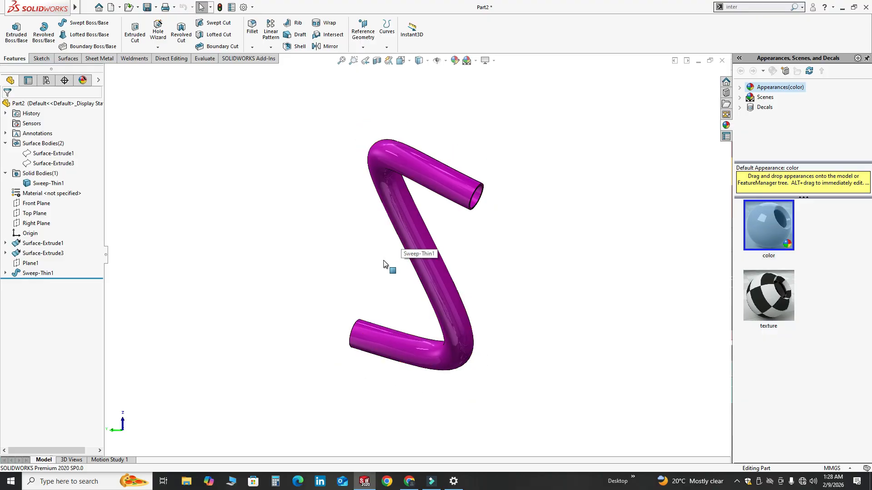
pyautogui.moveTo(465, 255); pyautogui.dragTo(375, 303, button='middle')
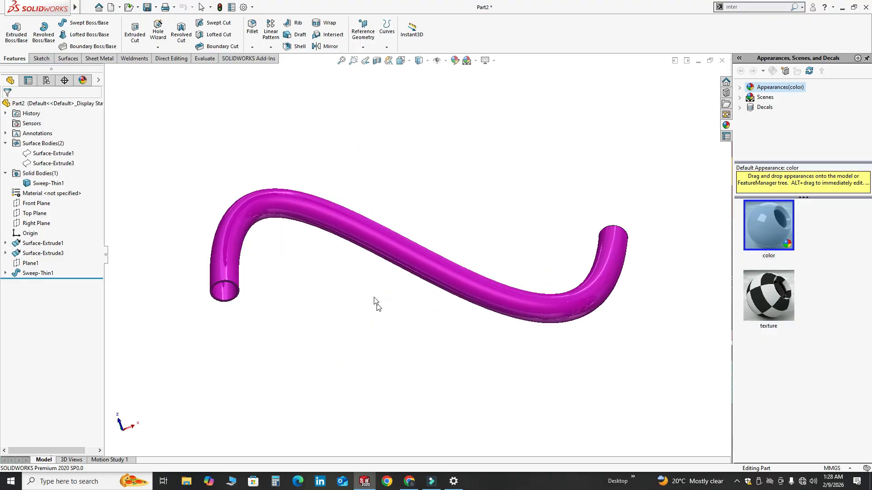
pyautogui.click(405, 61)
pyautogui.click(339, 288)
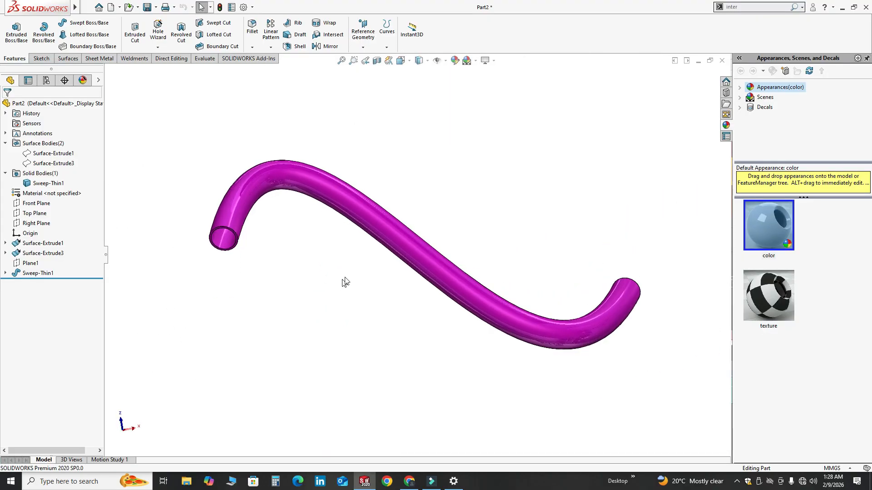